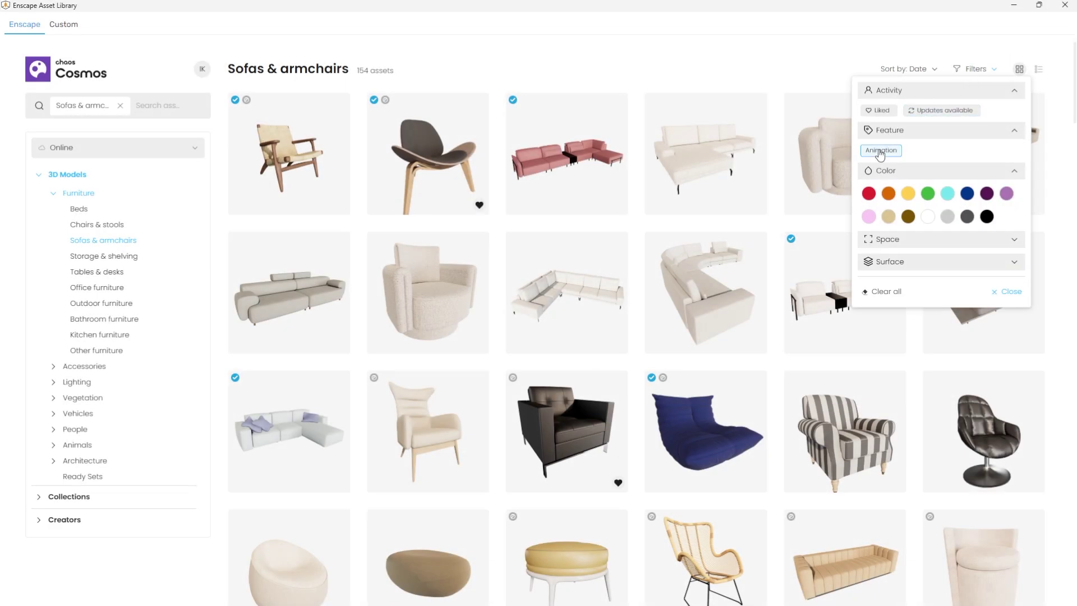
{"action": "left_click", "coordinate": [869, 193]}
After the colour-filter montage, drag the glass Base Color to red to redden the chess pieces.
{"action": "left_click", "coordinate": [888, 193]}
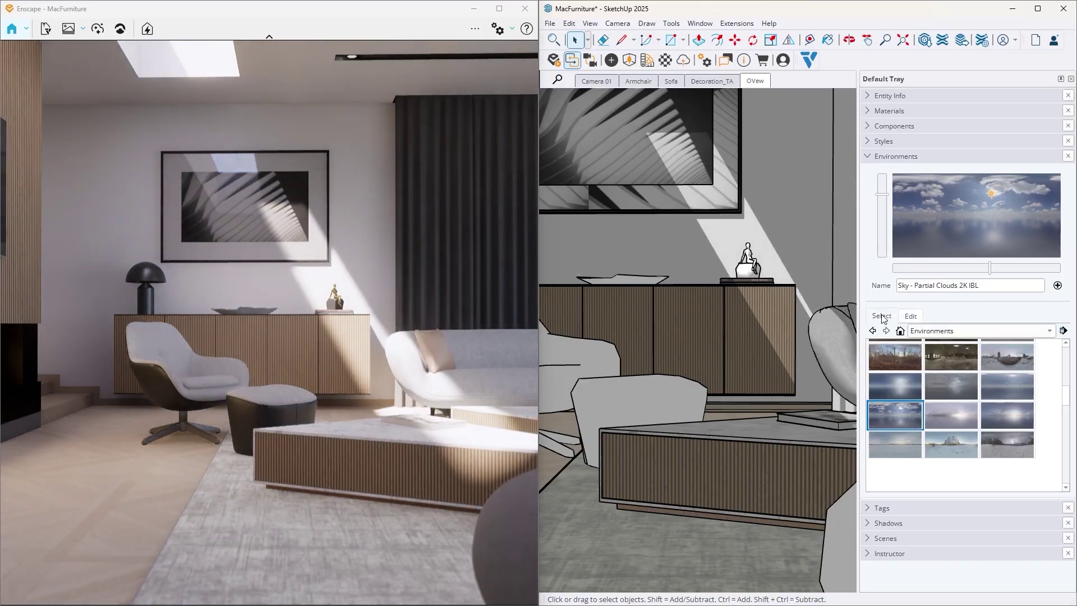
{"action": "left_click", "coordinate": [897, 439]}
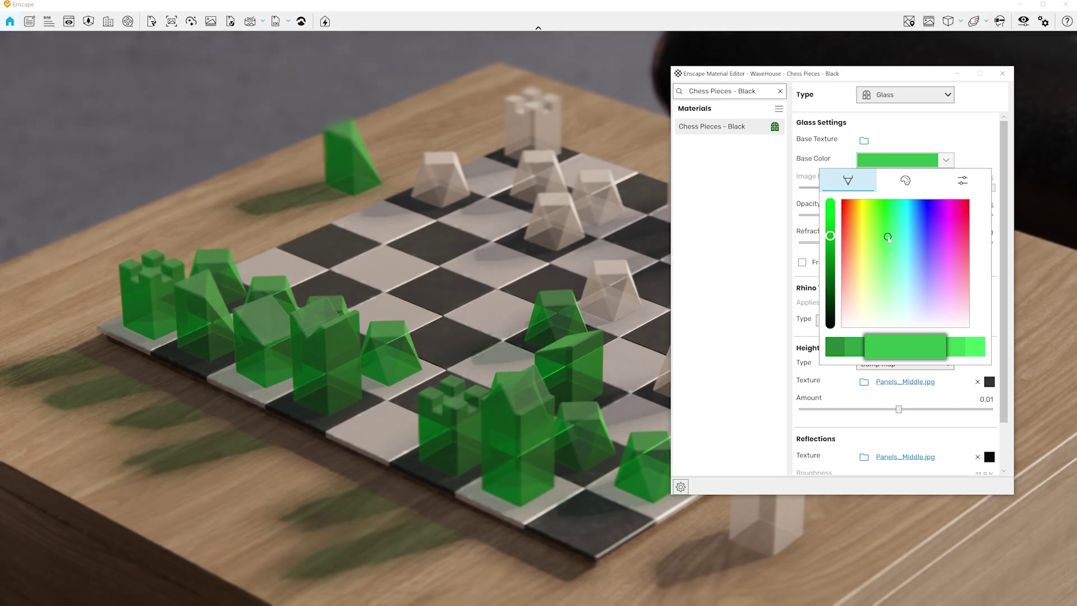
{"action": "left_click_drag", "start_coordinate": [888, 238], "coordinate": [841, 232]}
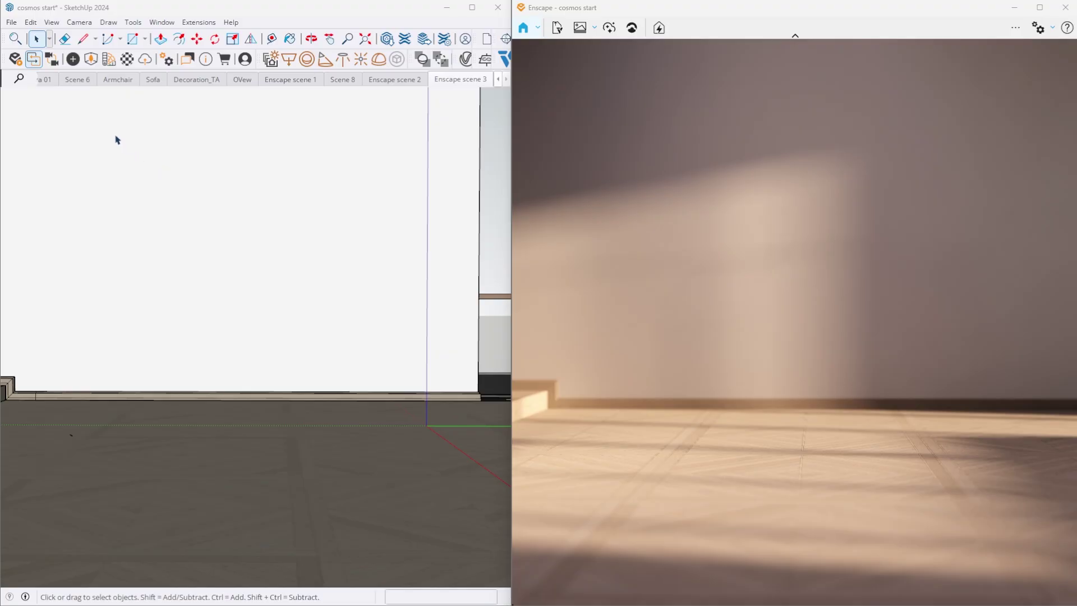
Open the Asset Library, view Custom assets, then return to the Cosmos 3D models.
{"action": "left_click", "coordinate": [91, 60]}
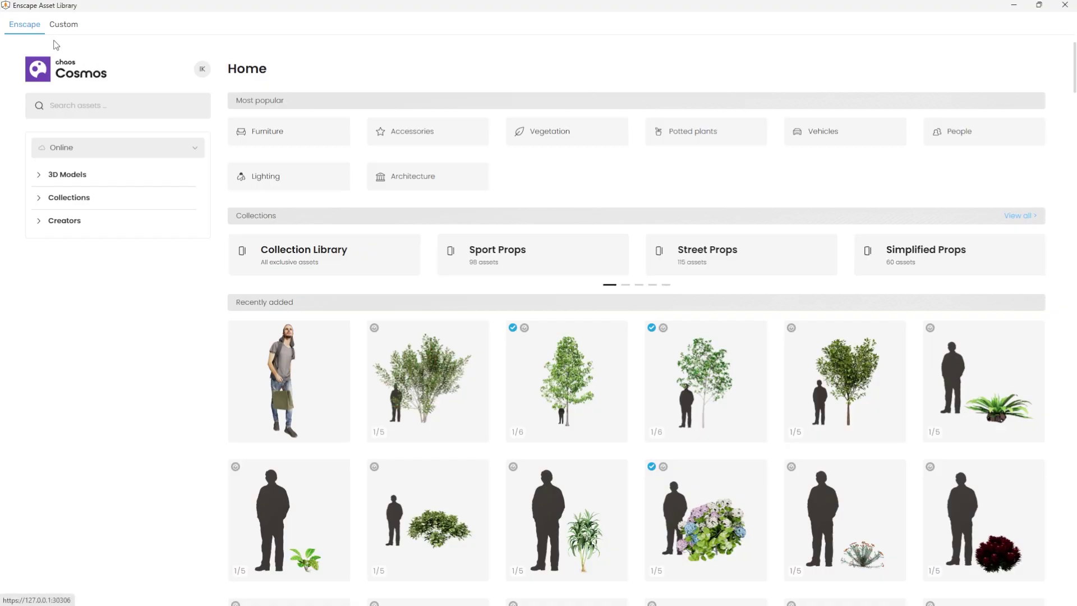
{"action": "left_click", "coordinate": [63, 26]}
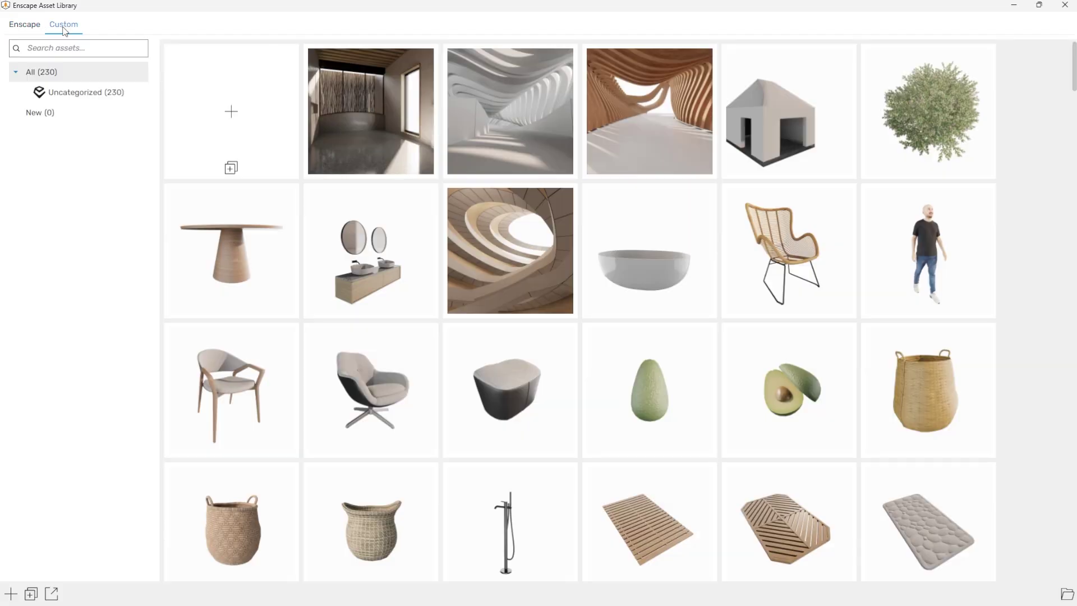
{"action": "left_click", "coordinate": [41, 29]}
{"action": "left_click", "coordinate": [70, 104]}
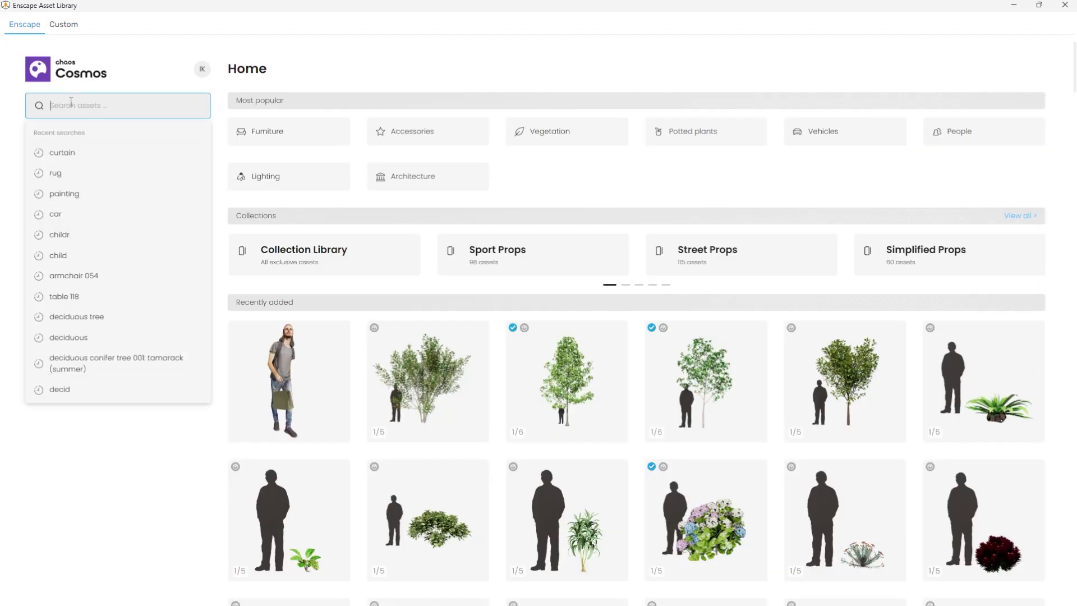
{"action": "left_click", "coordinate": [135, 73]}
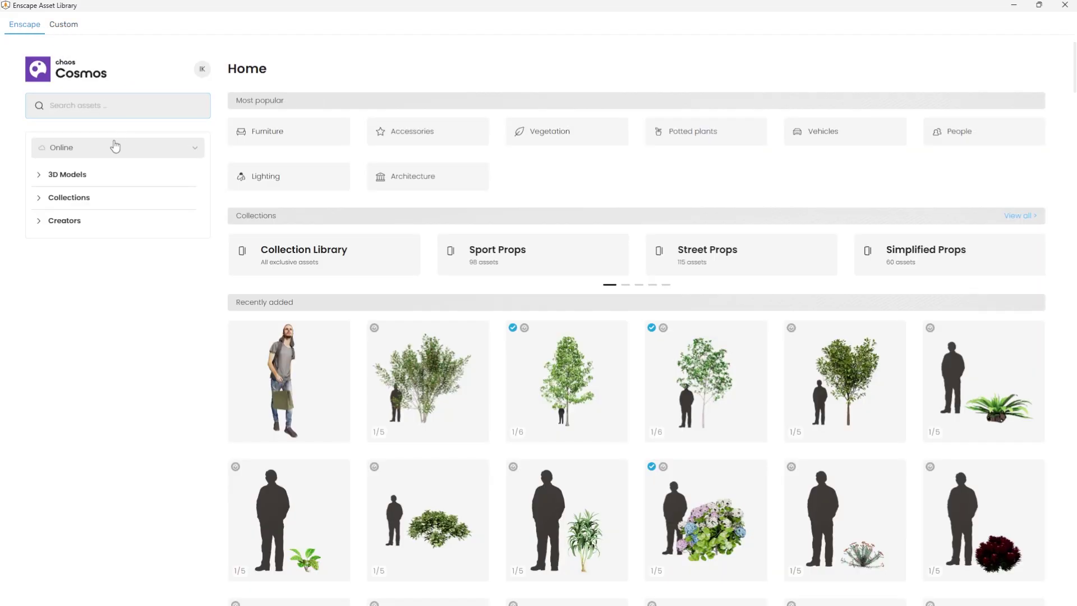
{"action": "left_click", "coordinate": [67, 175]}
Browse Vehicles, Lighting and Accessories, ending on Furniture > Chairs & stools (117 assets).
{"action": "left_click", "coordinate": [88, 258]}
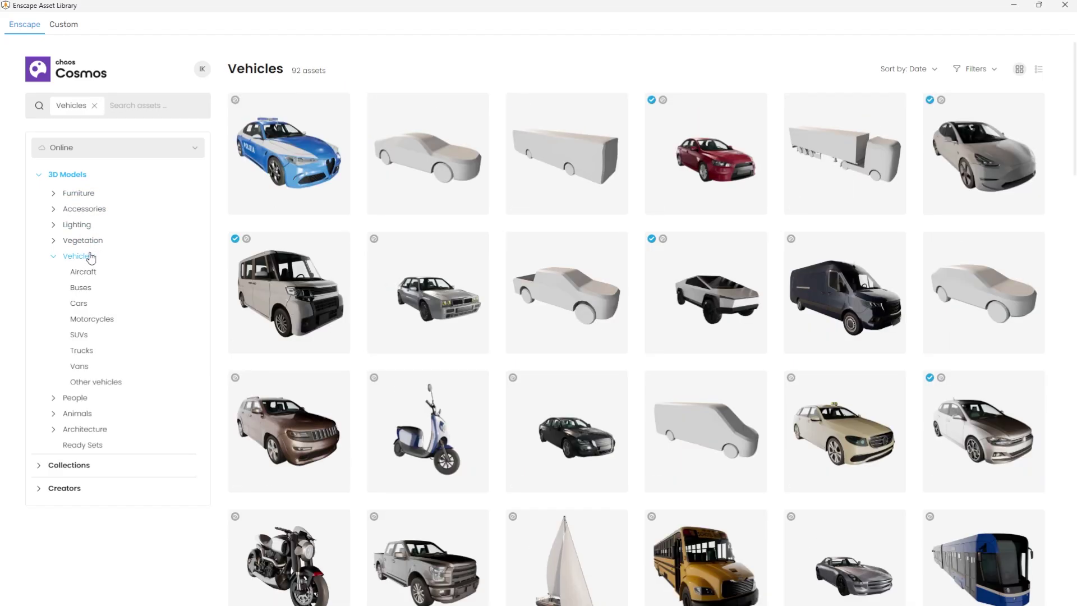
{"action": "left_click", "coordinate": [91, 226]}
{"action": "left_click", "coordinate": [90, 240]}
{"action": "left_click", "coordinate": [92, 257]}
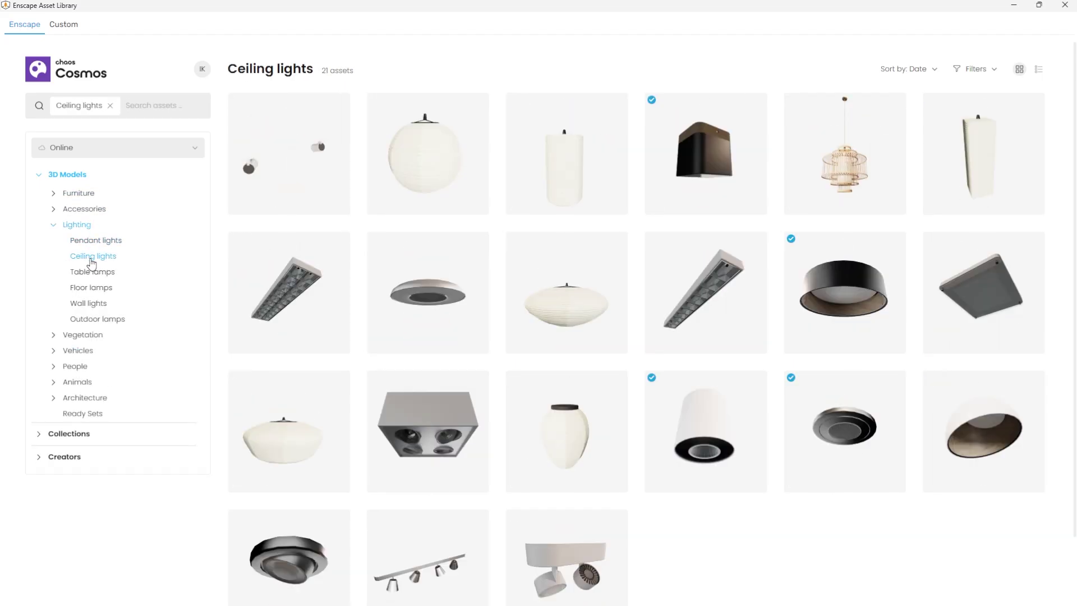
{"action": "left_click", "coordinate": [82, 209]}
{"action": "left_click_drag", "start_coordinate": [1066, 93], "coordinate": [1054, 179]}
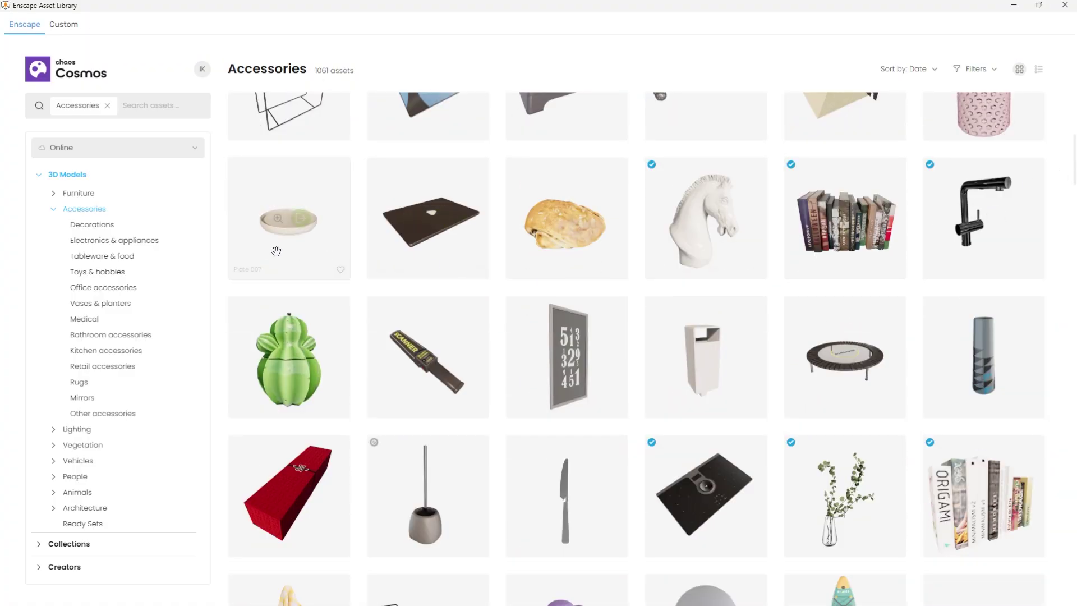
{"action": "left_click", "coordinate": [81, 194]}
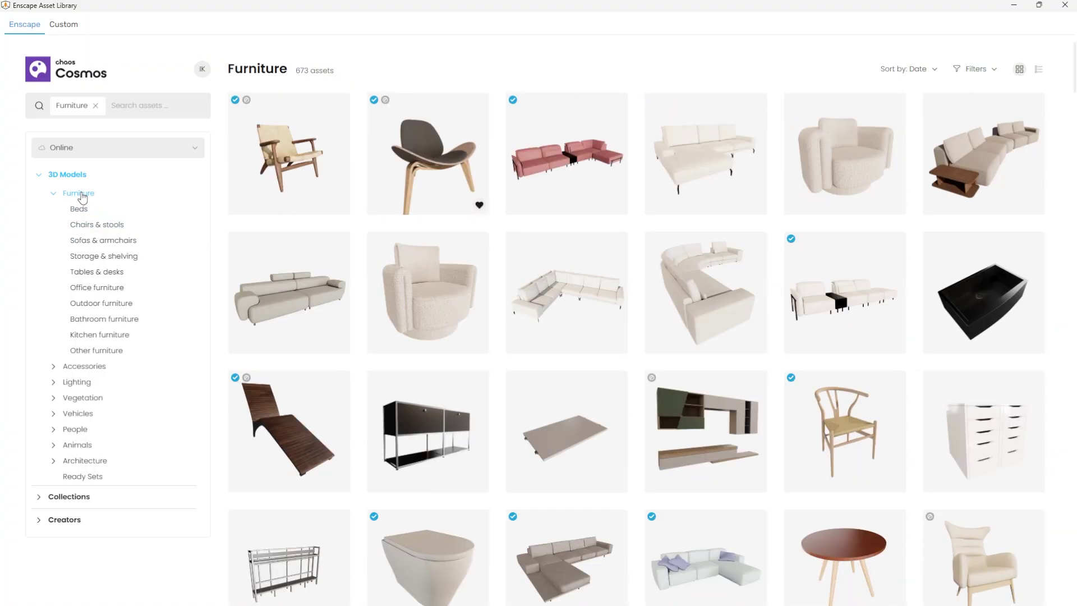
{"action": "left_click", "coordinate": [79, 211]}
{"action": "left_click", "coordinate": [79, 226]}
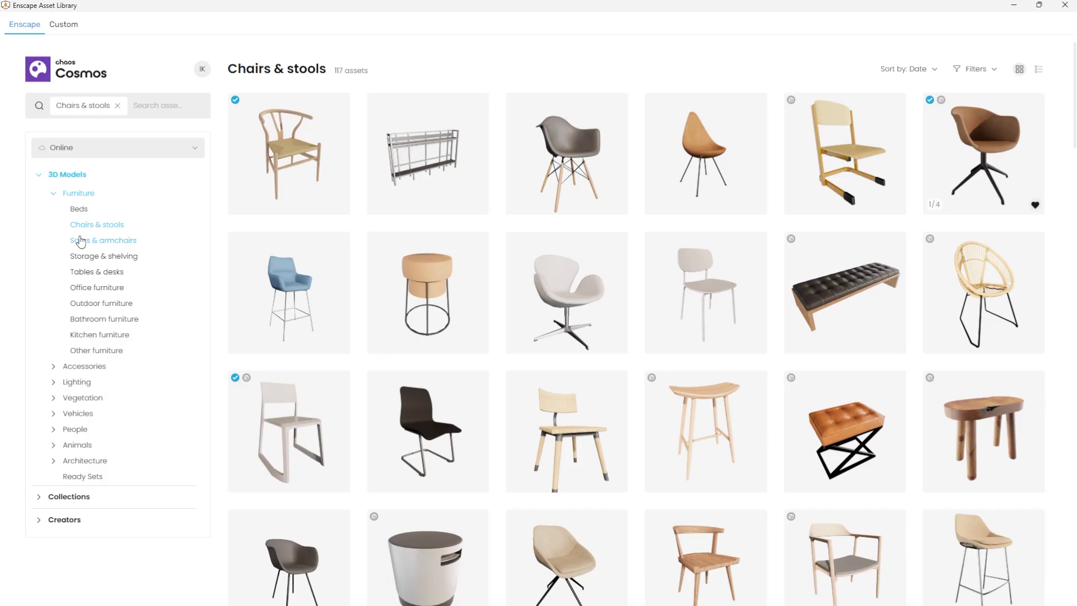
Show Sofas & armchairs, toggle between list and thumbnail views, and open Filters.
{"action": "left_click", "coordinate": [81, 241]}
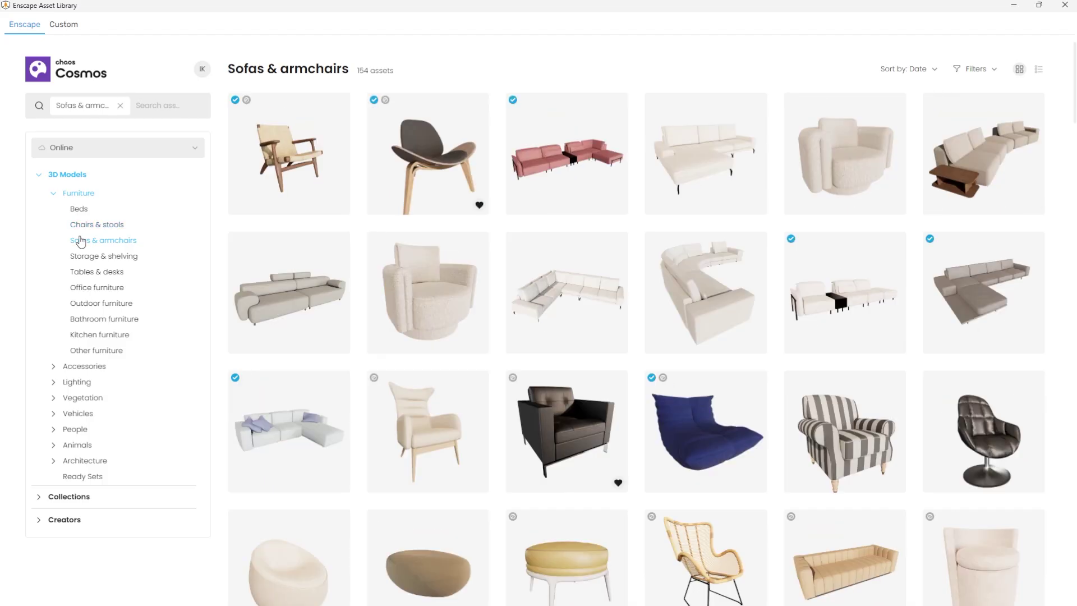
{"action": "left_click", "coordinate": [1038, 71]}
{"action": "left_click", "coordinate": [1019, 70]}
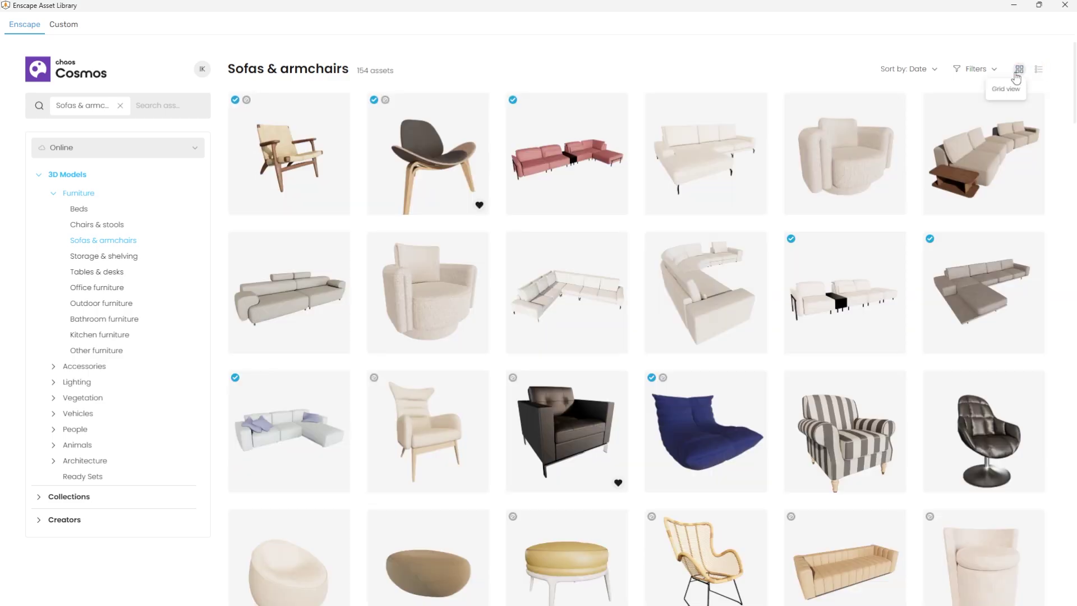
{"action": "left_click", "coordinate": [979, 72]}
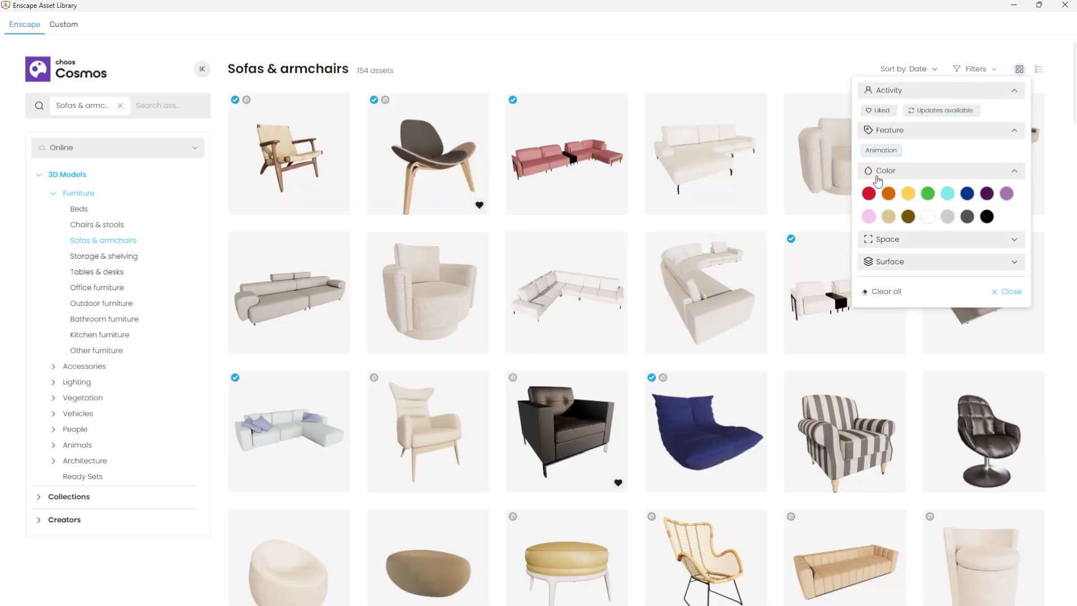
Try and clear the red, orange and yellow colour filters in turn.
{"action": "left_click", "coordinate": [868, 193]}
{"action": "left_click", "coordinate": [868, 194]}
{"action": "left_click", "coordinate": [888, 194]}
{"action": "left_click", "coordinate": [887, 194]}
{"action": "left_click", "coordinate": [909, 193]}
{"action": "left_click", "coordinate": [909, 193]}
Try the Office and Living room Space tags, then filter to Liked assets and close Filters.
{"action": "left_click", "coordinate": [900, 241]}
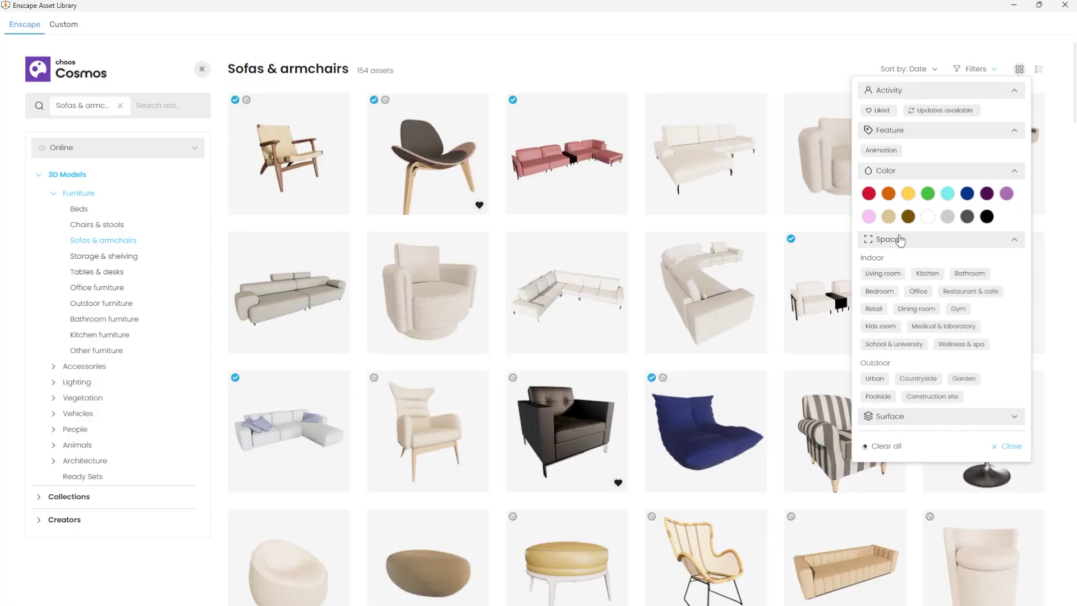
{"action": "left_click", "coordinate": [915, 292]}
{"action": "left_click", "coordinate": [914, 292]}
{"action": "left_click", "coordinate": [894, 274]}
{"action": "left_click", "coordinate": [889, 417]}
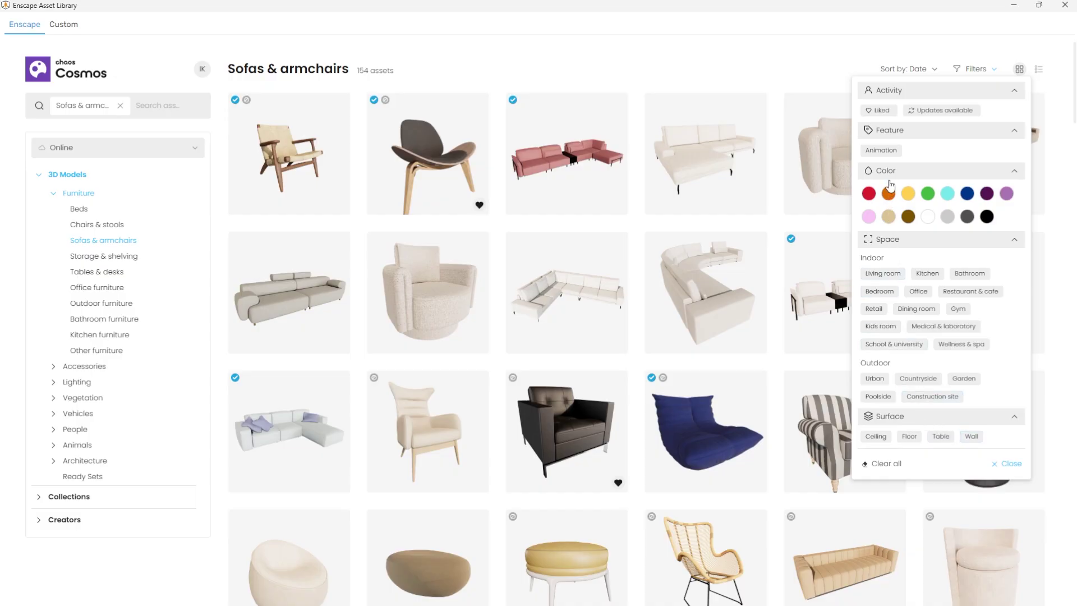
{"action": "left_click", "coordinate": [881, 111]}
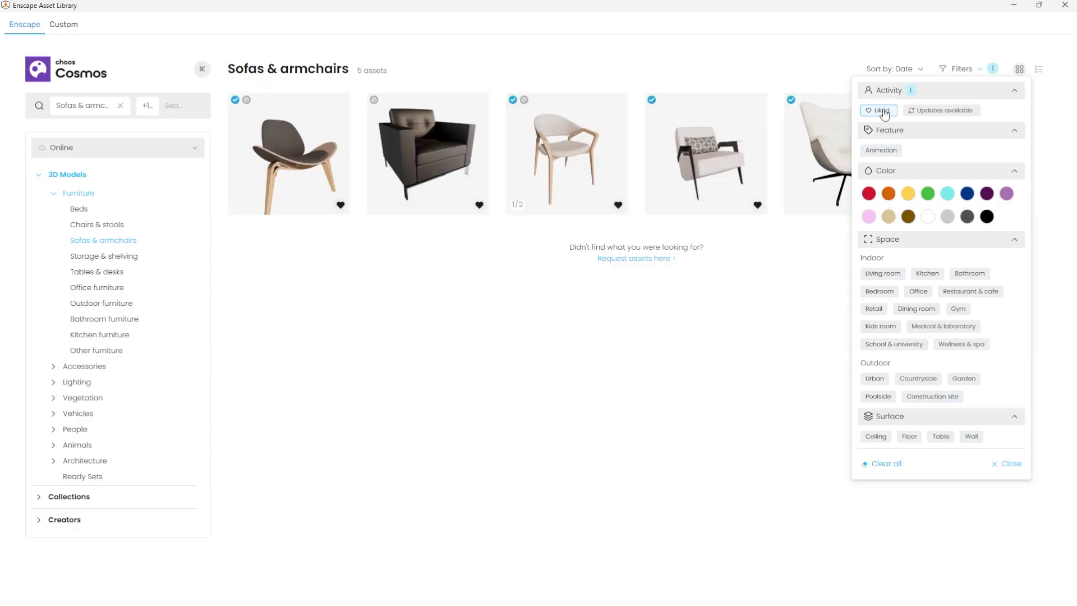
{"action": "left_click", "coordinate": [824, 78]}
Import the Arie Zipper Chair, place it in the room, and start rotating it with Q.
{"action": "mouse_move", "coordinate": [848, 116]}
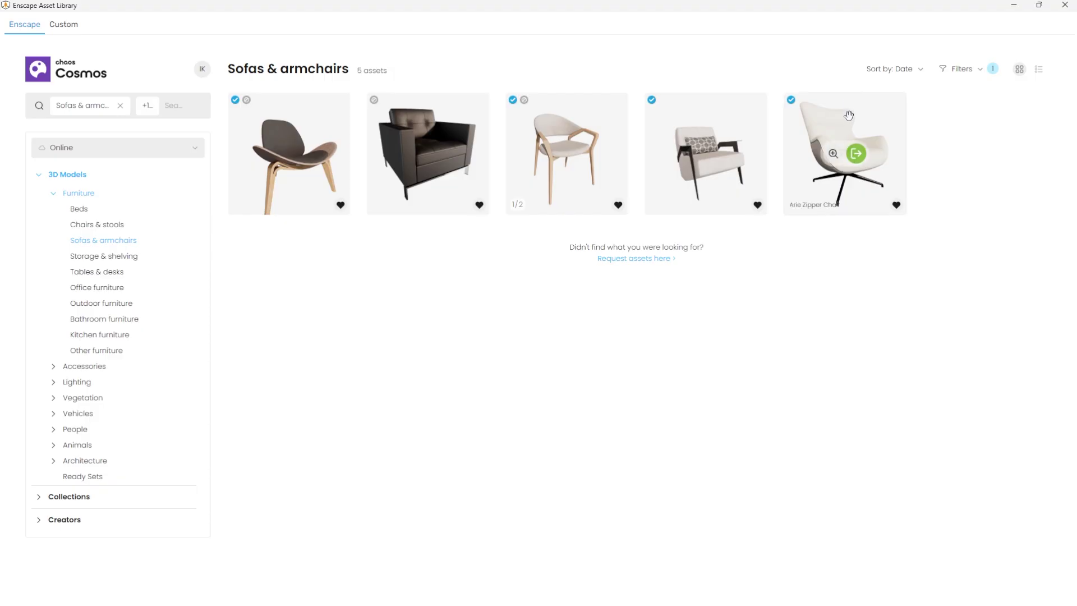
{"action": "left_click", "coordinate": [833, 154]}
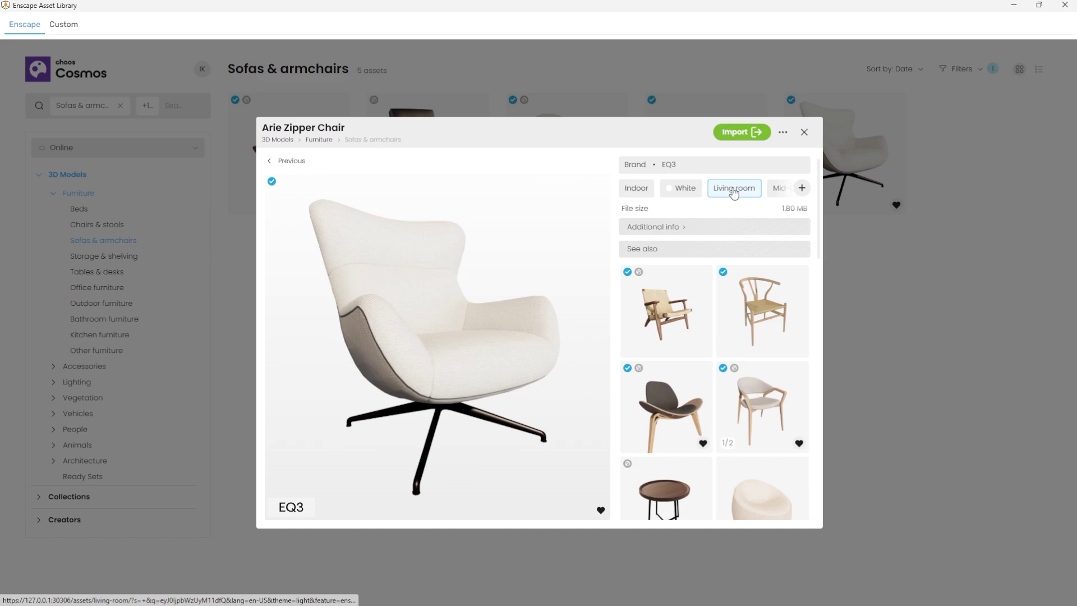
{"action": "left_click", "coordinate": [743, 135]}
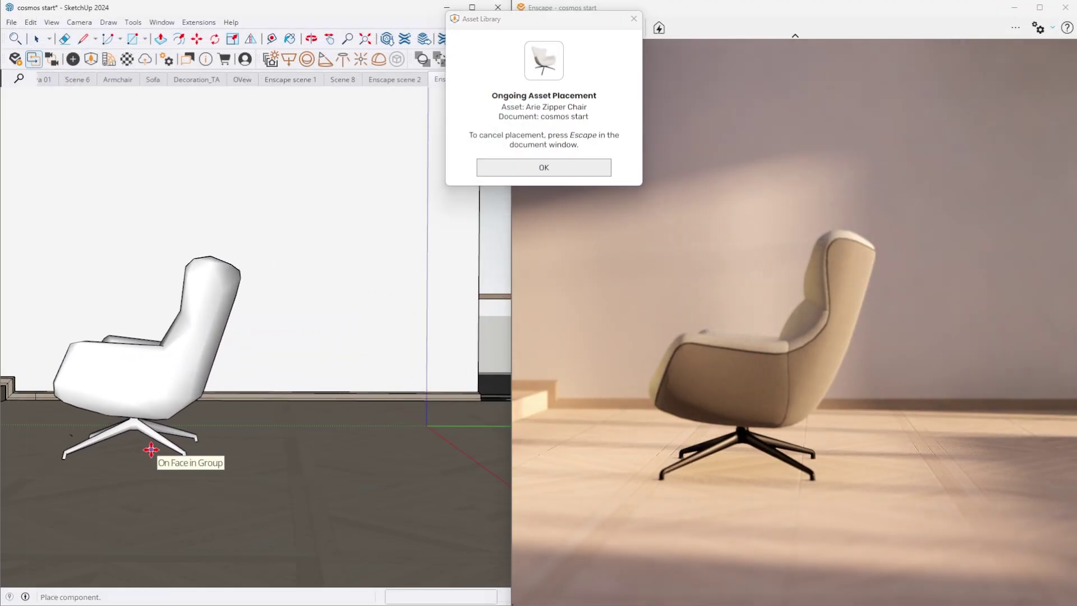
{"action": "left_click", "coordinate": [151, 449]}
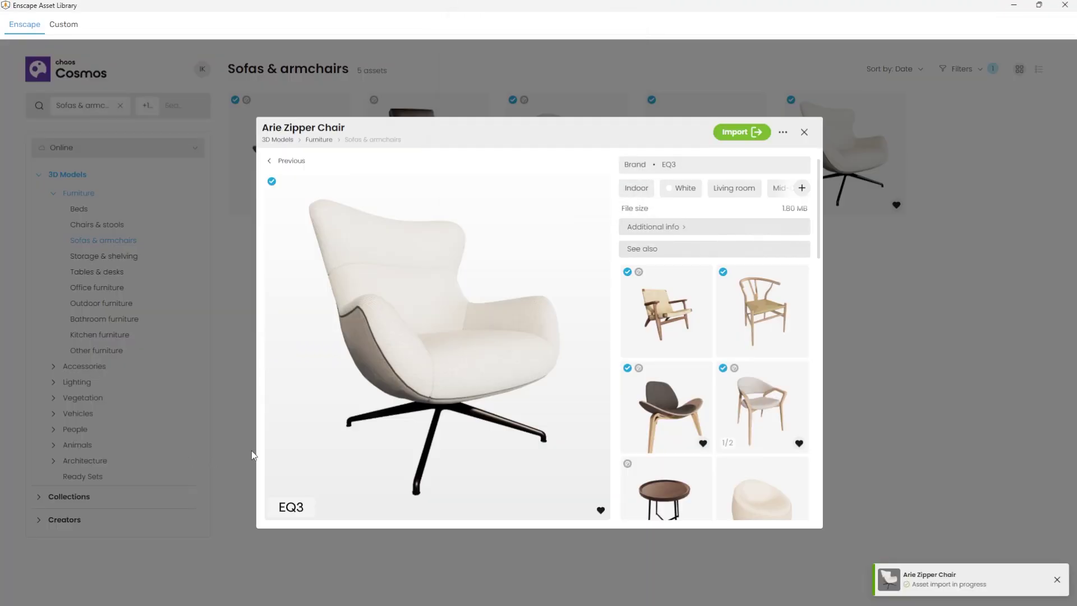
{"action": "left_click", "coordinate": [1064, 5]}
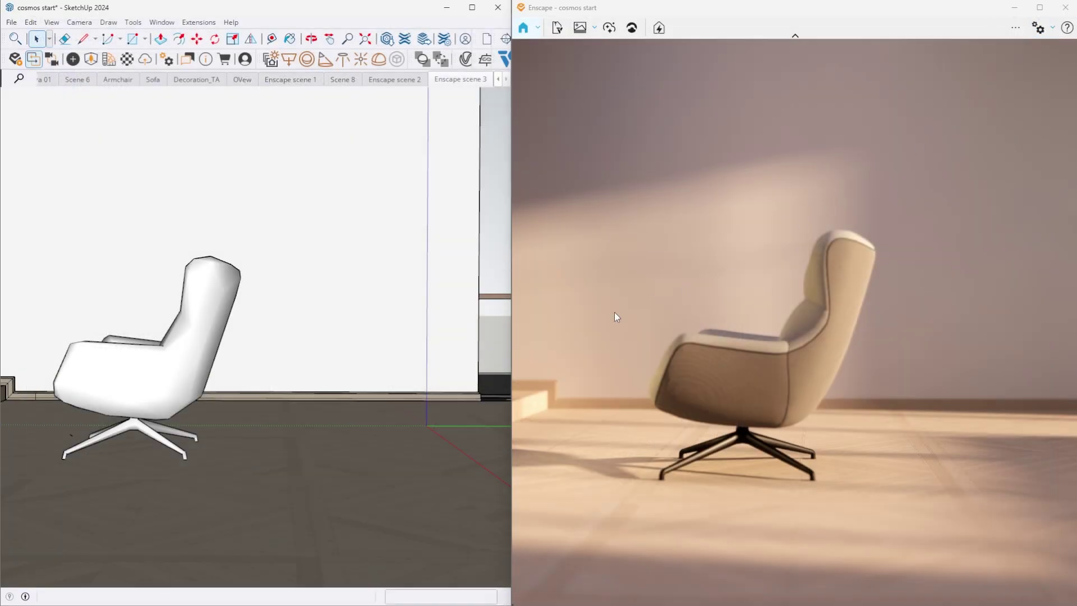
{"action": "left_click", "coordinate": [182, 378]}
{"action": "key", "text": "q"}
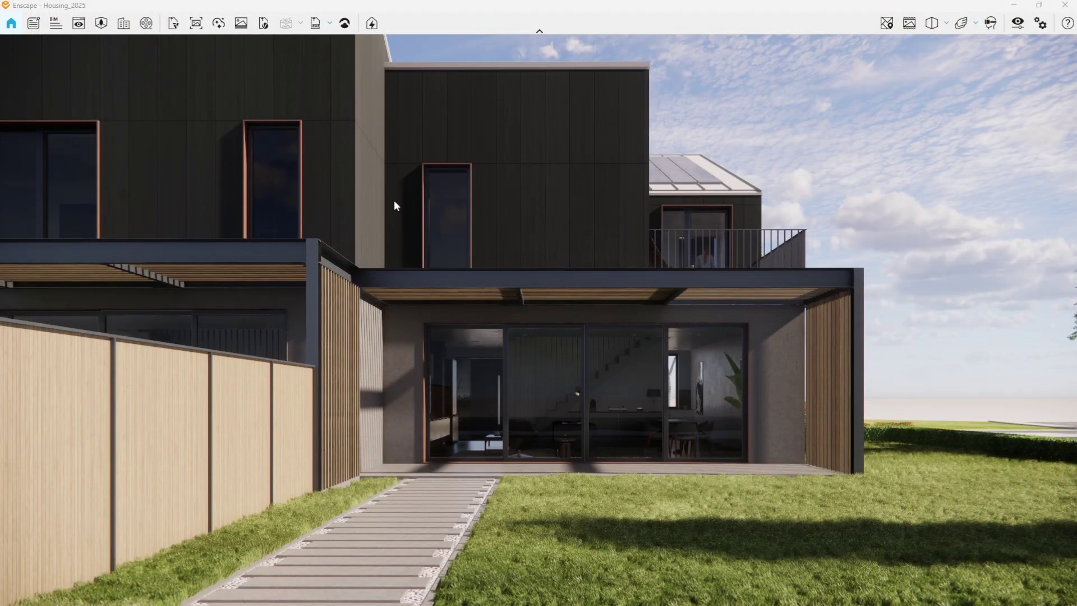
Browse the asset library's Vegetation models: grass and groundcover, then trees.
{"action": "left_click", "coordinate": [101, 24]}
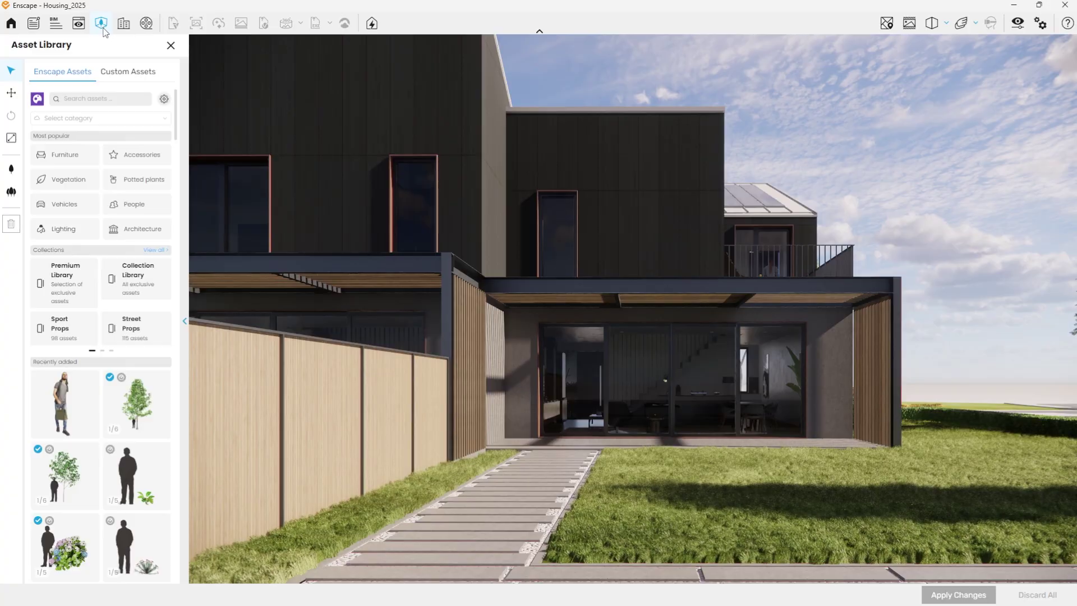
{"action": "left_click", "coordinate": [123, 120]}
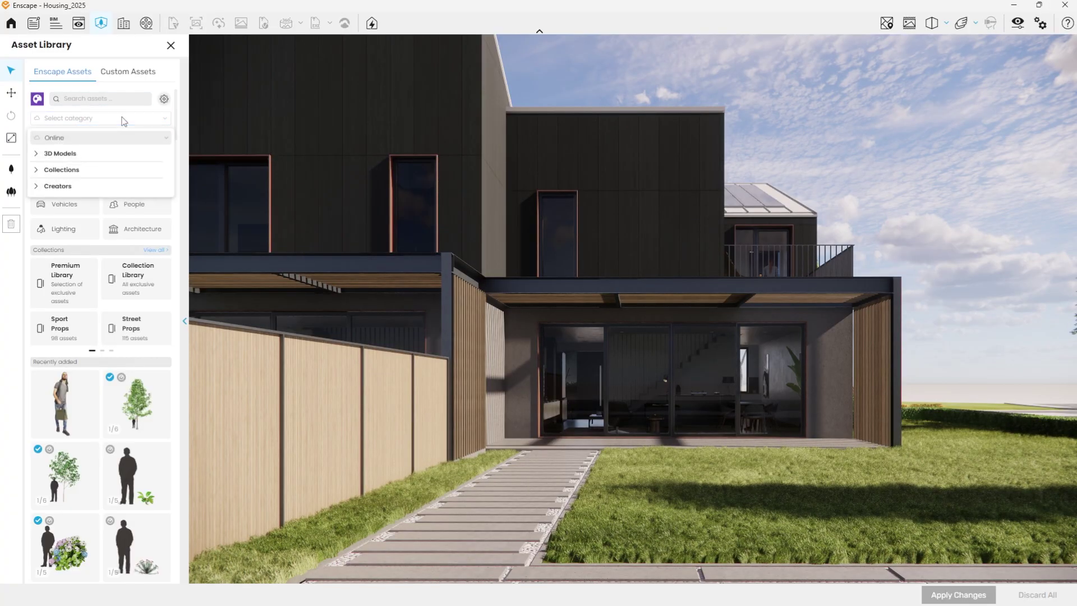
{"action": "left_click", "coordinate": [107, 154]}
{"action": "left_click", "coordinate": [97, 205]}
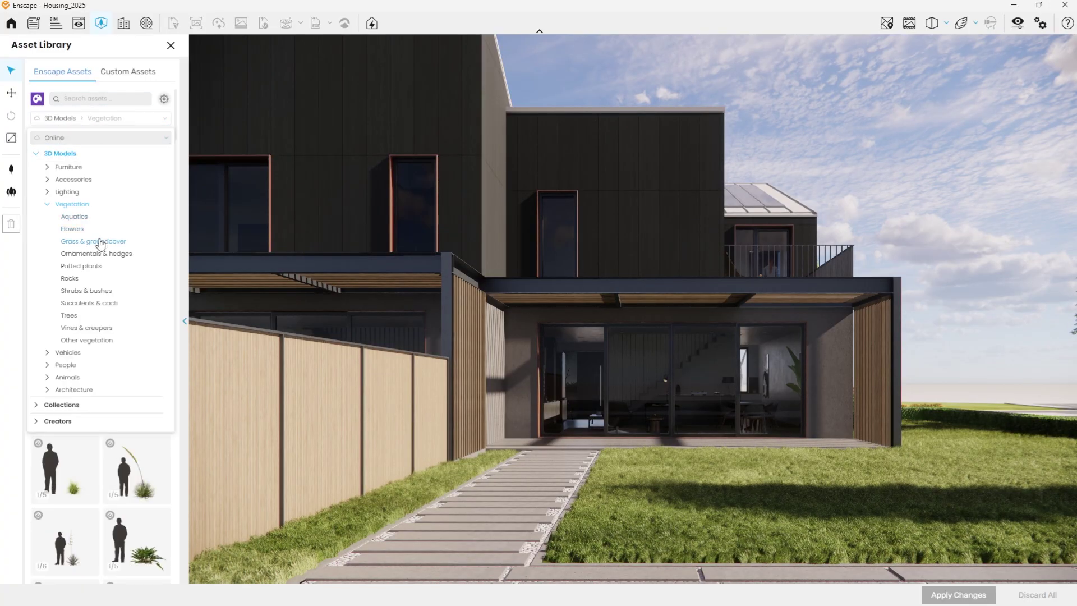
{"action": "left_click", "coordinate": [100, 242]}
{"action": "left_click_drag", "start_coordinate": [176, 149], "coordinate": [209, 257]}
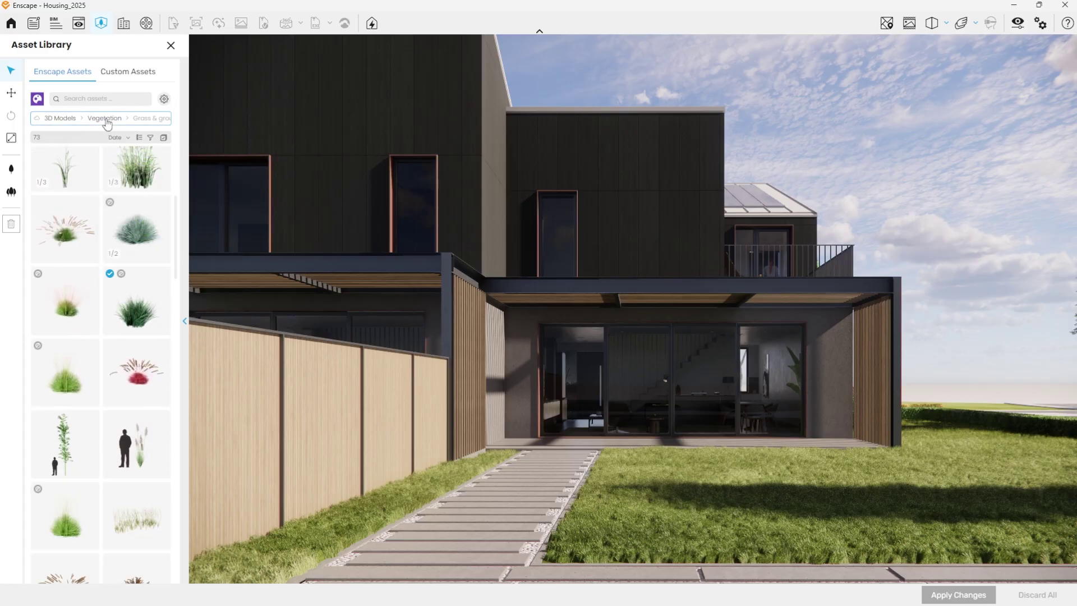
{"action": "left_click", "coordinate": [107, 124]}
{"action": "left_click", "coordinate": [69, 315]}
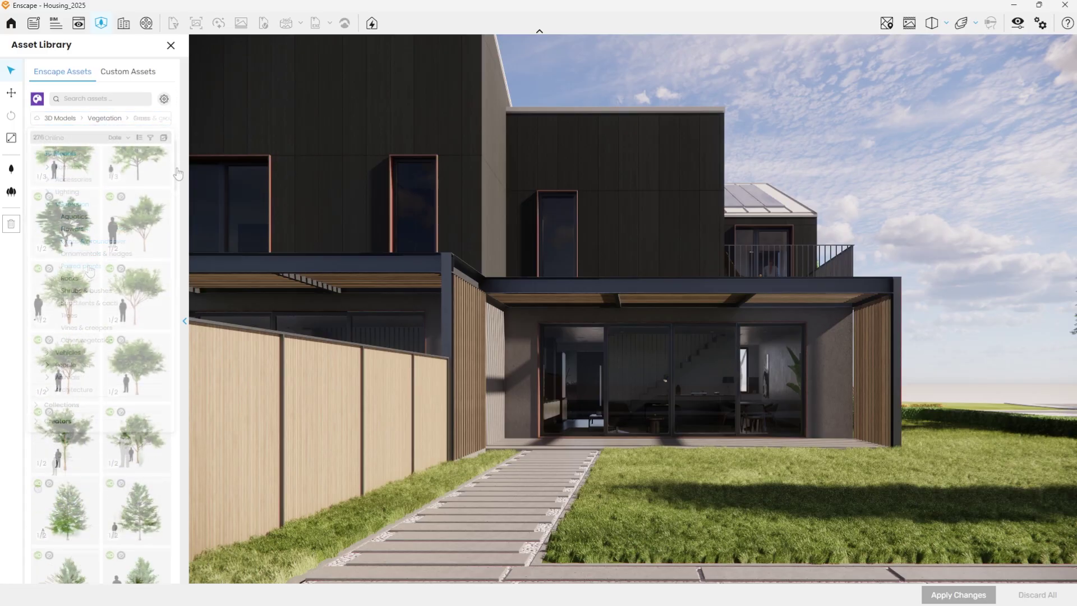
{"action": "left_click_drag", "start_coordinate": [176, 153], "coordinate": [177, 200]}
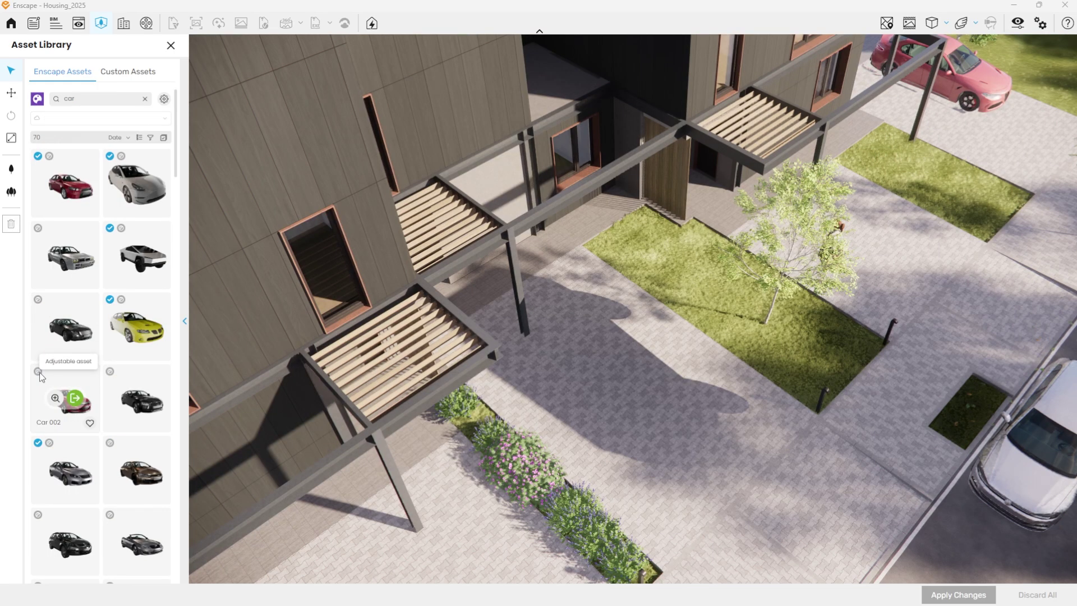
Place Car 002 in the courtyard and change its colour to grey from the swatches.
{"action": "left_click", "coordinate": [68, 387]}
{"action": "left_click", "coordinate": [625, 341]}
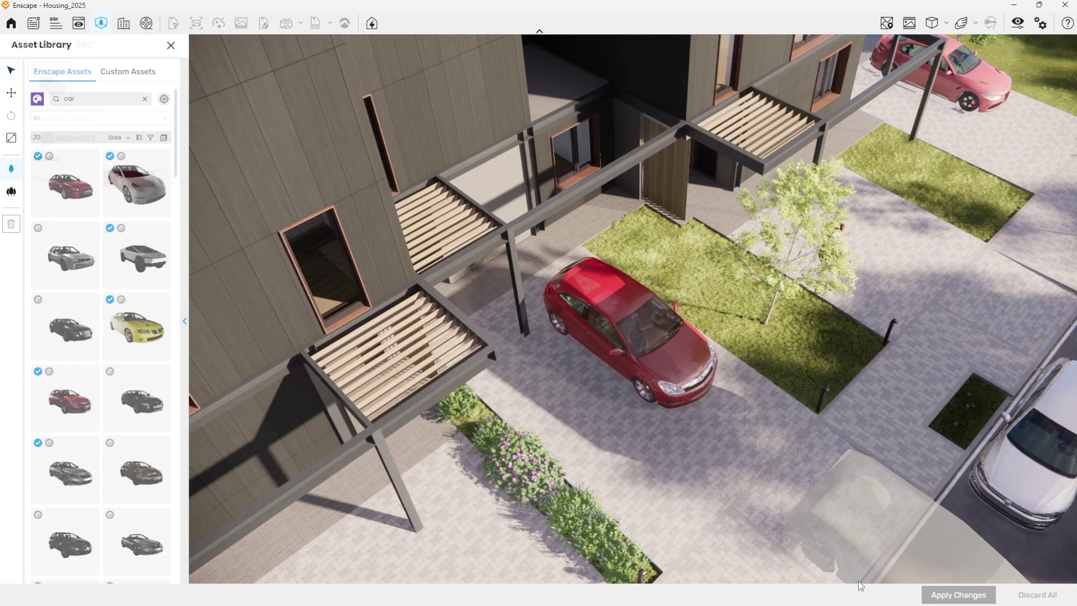
{"action": "left_click", "coordinate": [119, 181]}
{"action": "left_click", "coordinate": [137, 203]}
{"action": "left_click", "coordinate": [184, 231]}
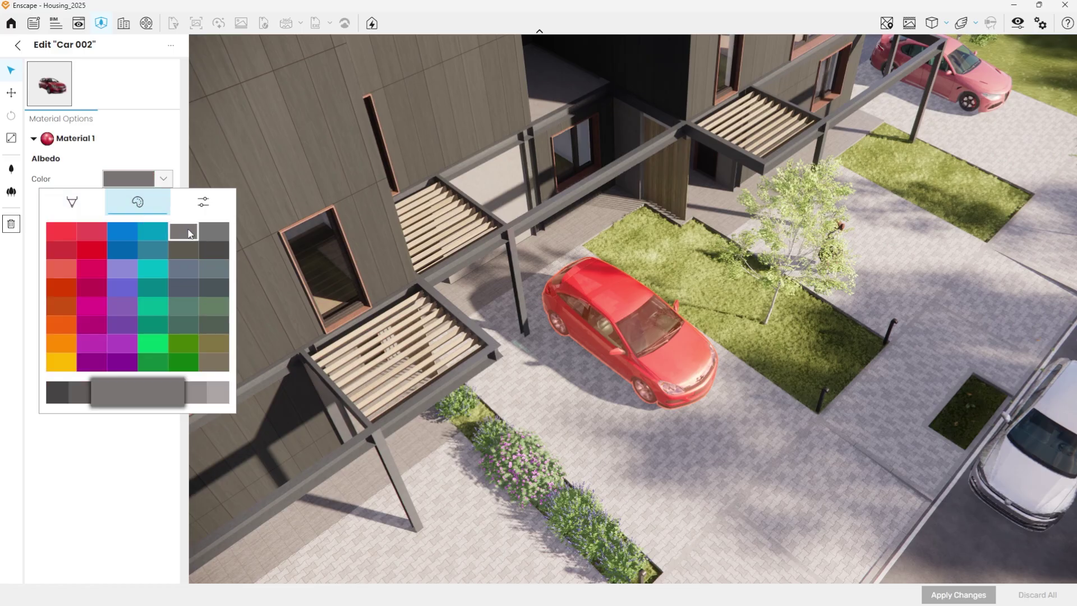
{"action": "left_click", "coordinate": [147, 433]}
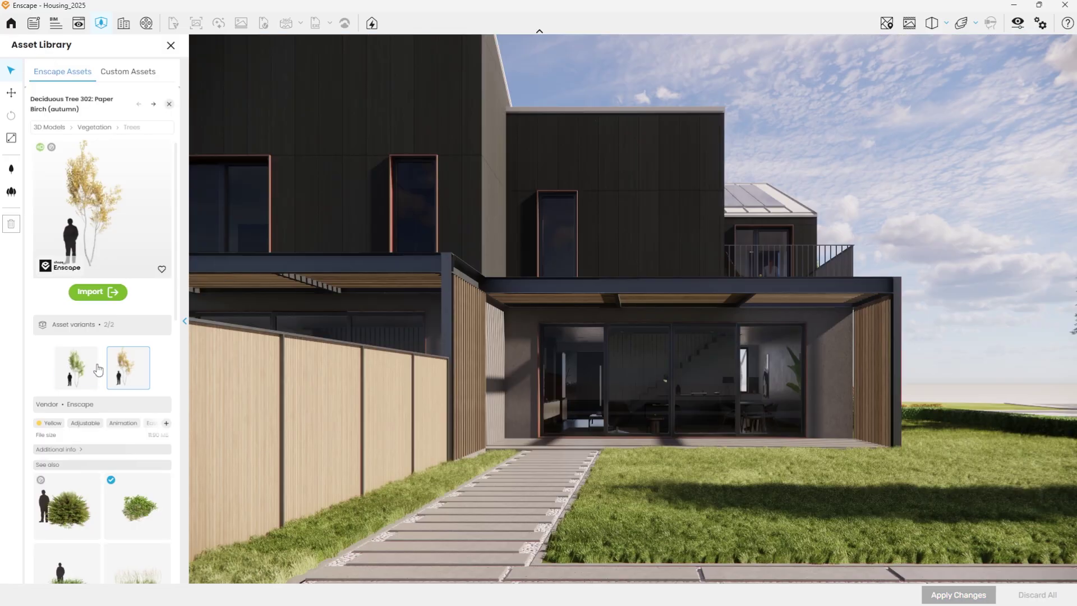
{"action": "left_click", "coordinate": [78, 368]}
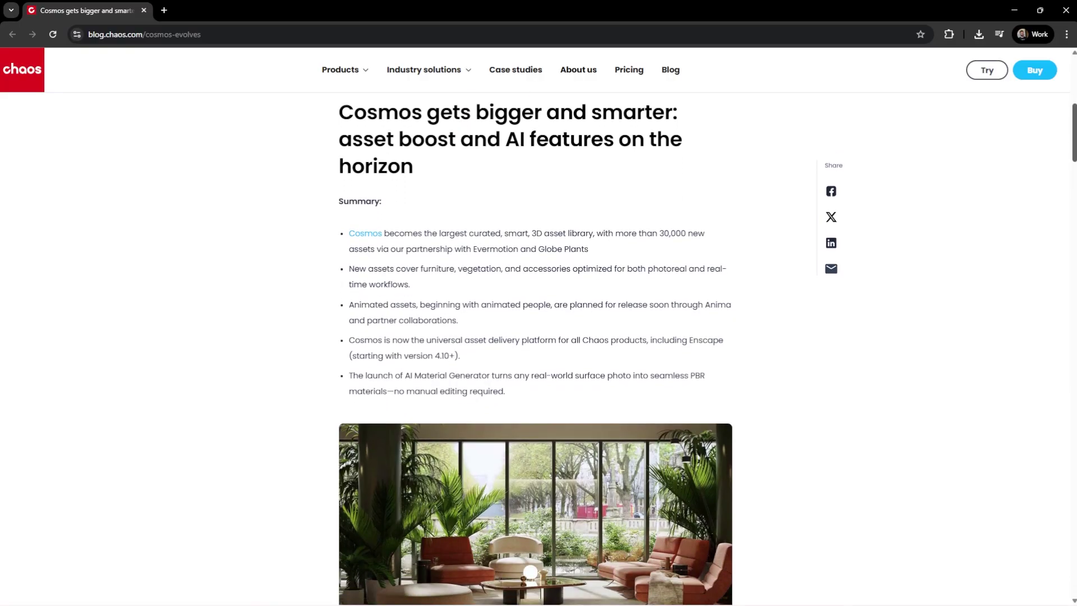
Scroll the Cosmos blog post to 'Cosmos grows 400%' and select its first line.
{"action": "scroll", "coordinate": [536, 348], "scroll_direction": "down", "scroll_amount": 2}
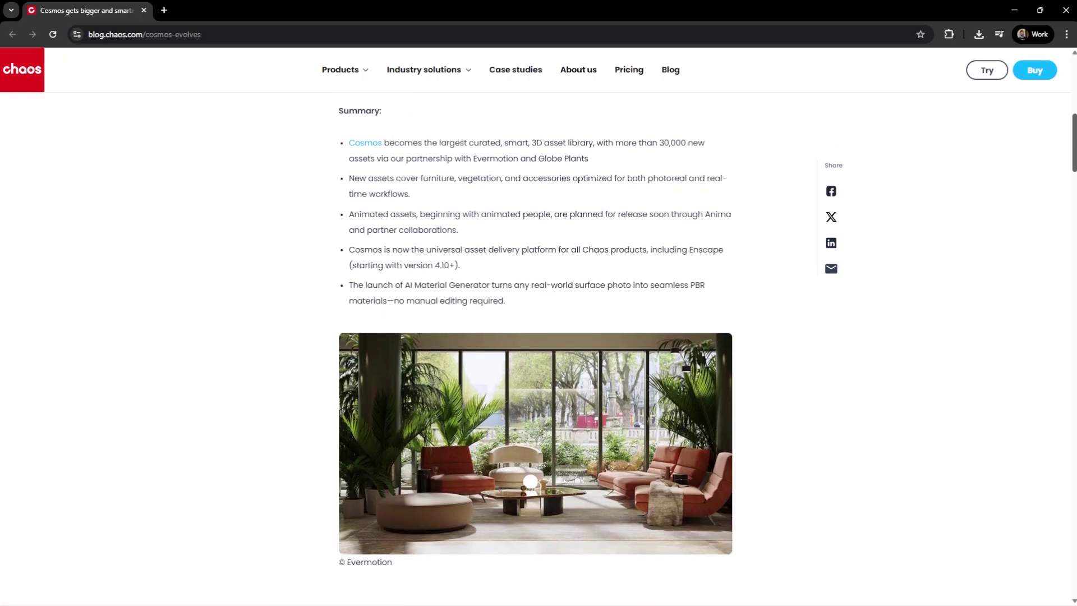
{"action": "scroll", "coordinate": [536, 348], "scroll_direction": "down", "scroll_amount": 9}
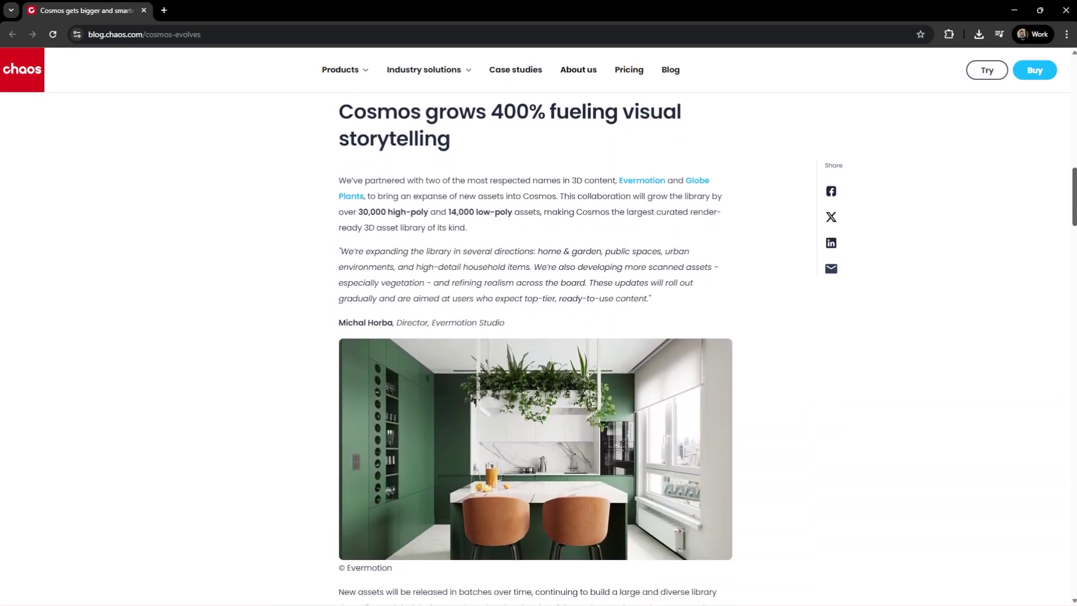
{"action": "left_click_drag", "start_coordinate": [338, 111], "coordinate": [682, 112]}
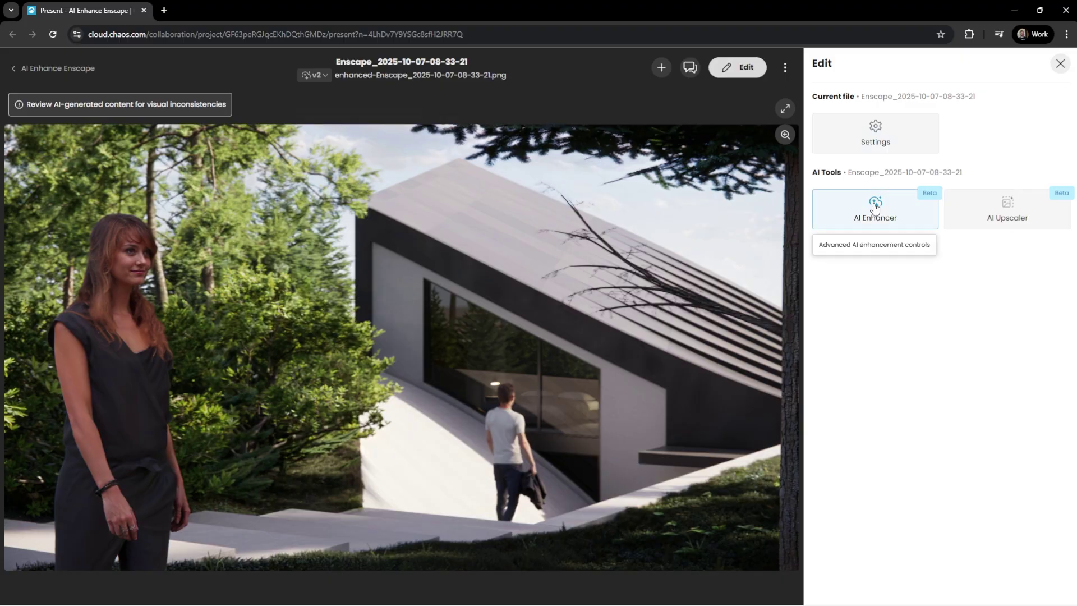
Open the AI Enhancer on the forest-house render and select the tree, then the woman.
{"action": "left_click", "coordinate": [874, 207]}
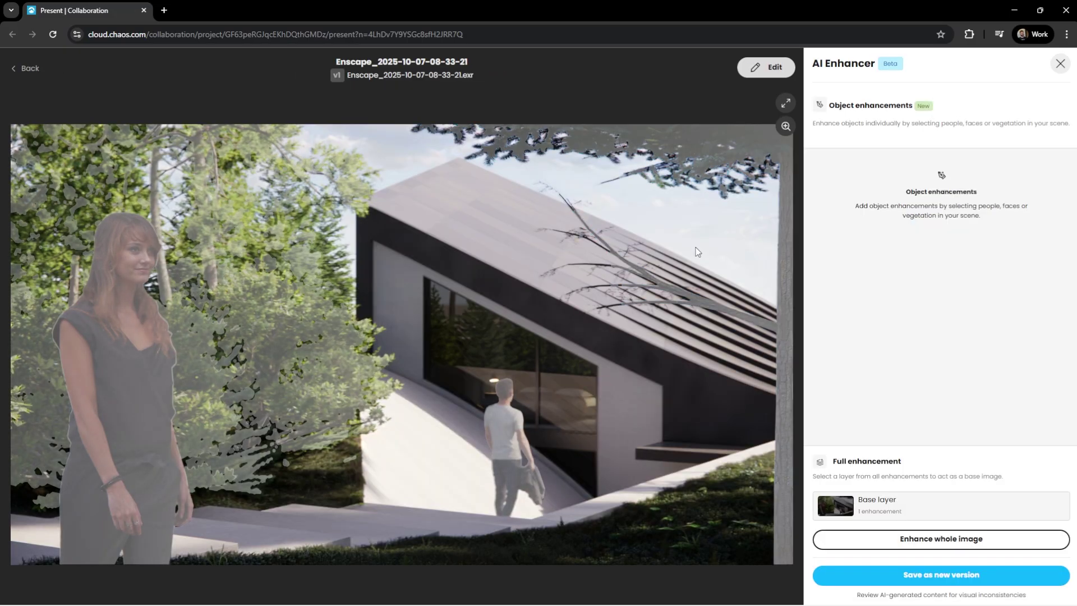
{"action": "left_click", "coordinate": [324, 369]}
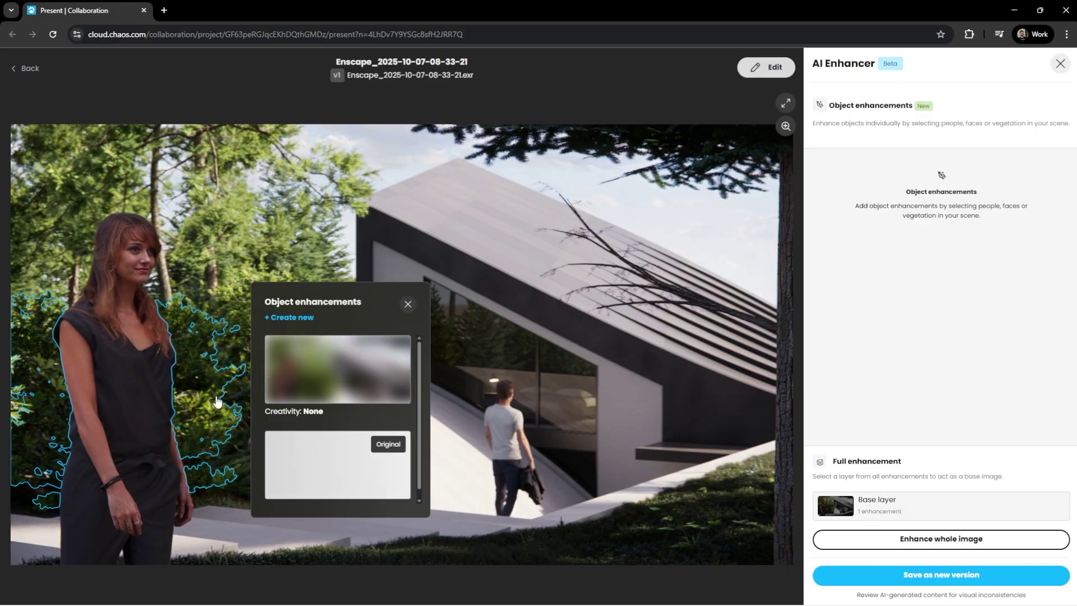
{"action": "left_click", "coordinate": [152, 414]}
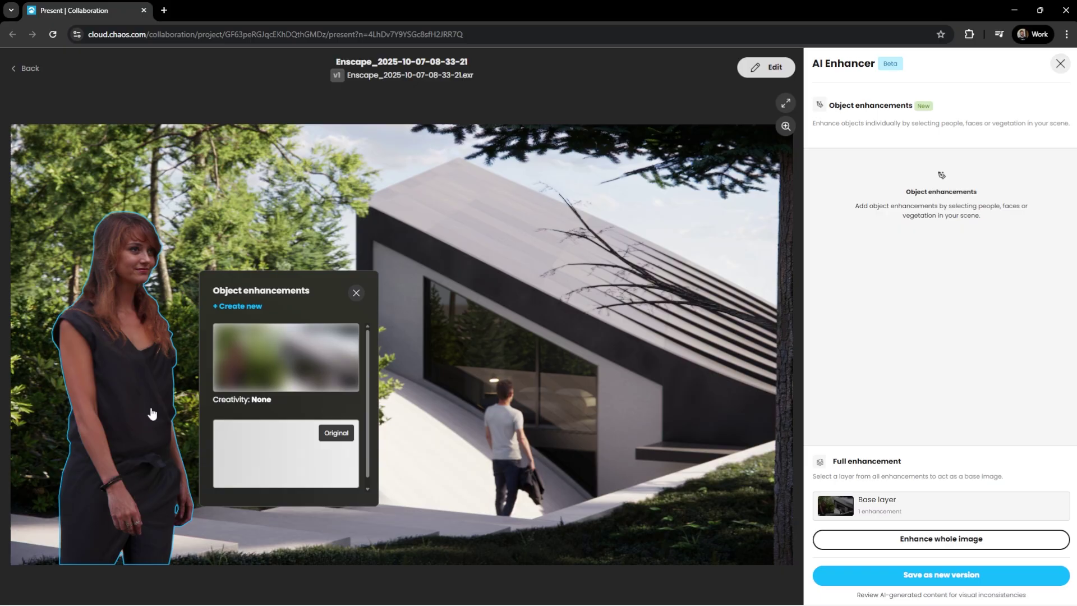
Set up a new High-creativity enhancement for a Senior Female of Asian ethnicity.
{"action": "left_click", "coordinate": [236, 307]}
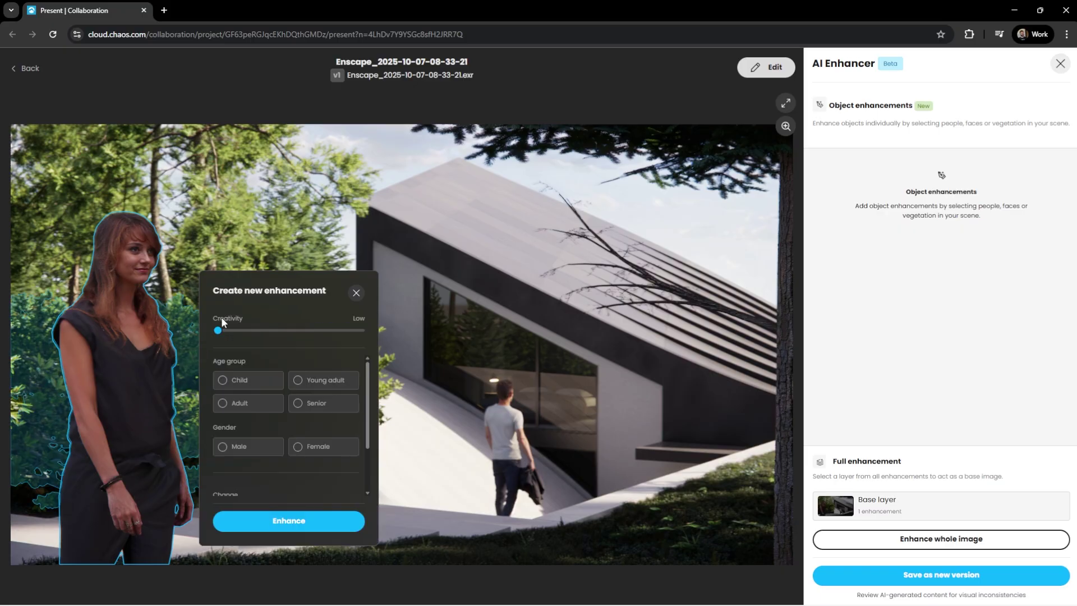
{"action": "left_click_drag", "start_coordinate": [218, 336], "coordinate": [346, 340]}
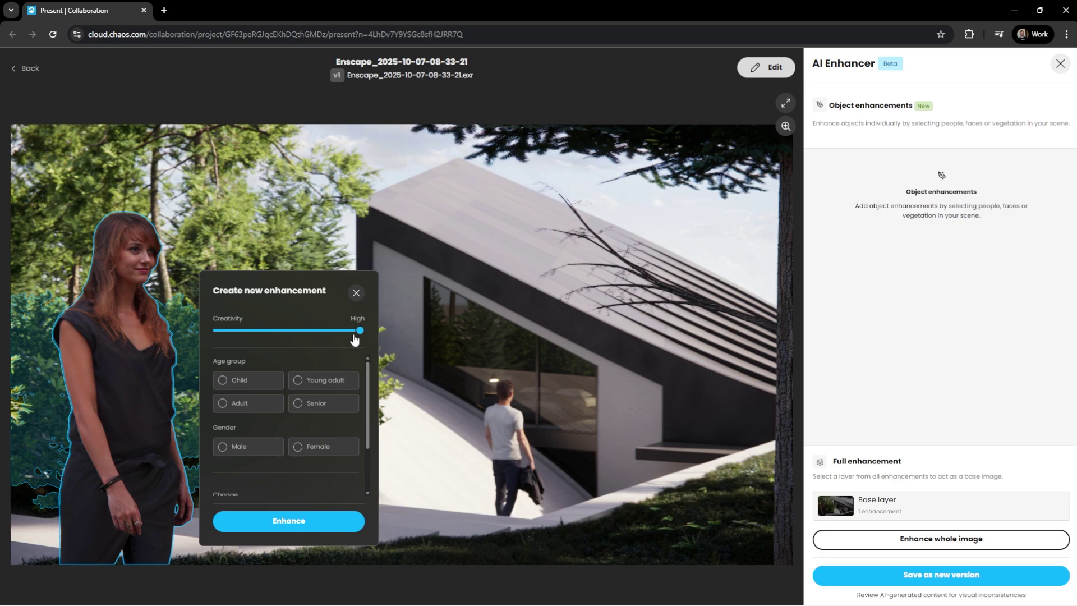
{"action": "left_click", "coordinate": [308, 406]}
{"action": "scroll", "coordinate": [308, 406], "scroll_direction": "down", "scroll_amount": 1}
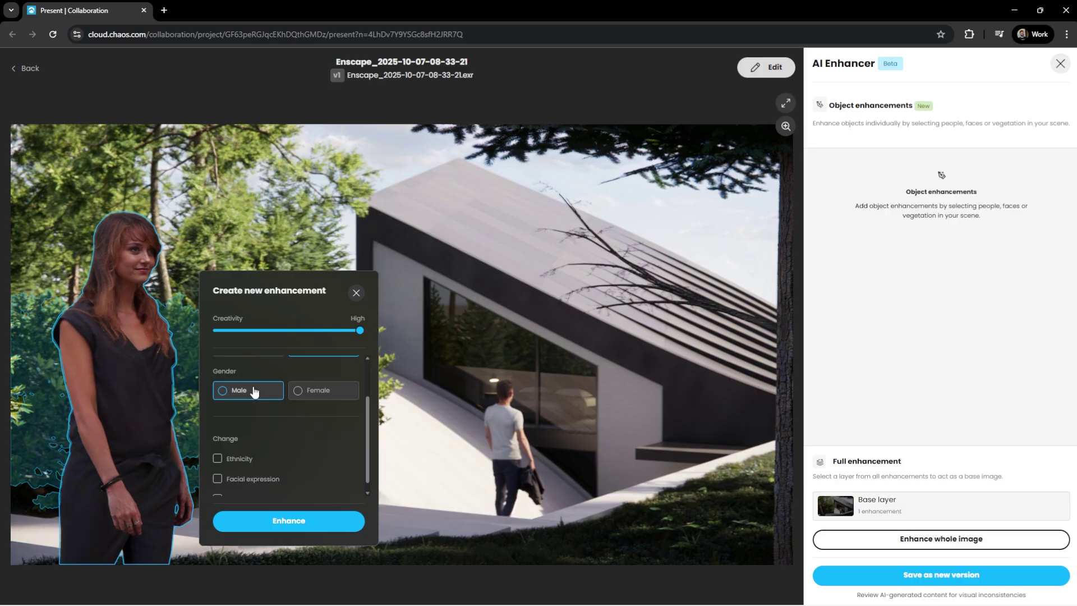
{"action": "left_click", "coordinate": [306, 394]}
{"action": "left_click", "coordinate": [239, 459]}
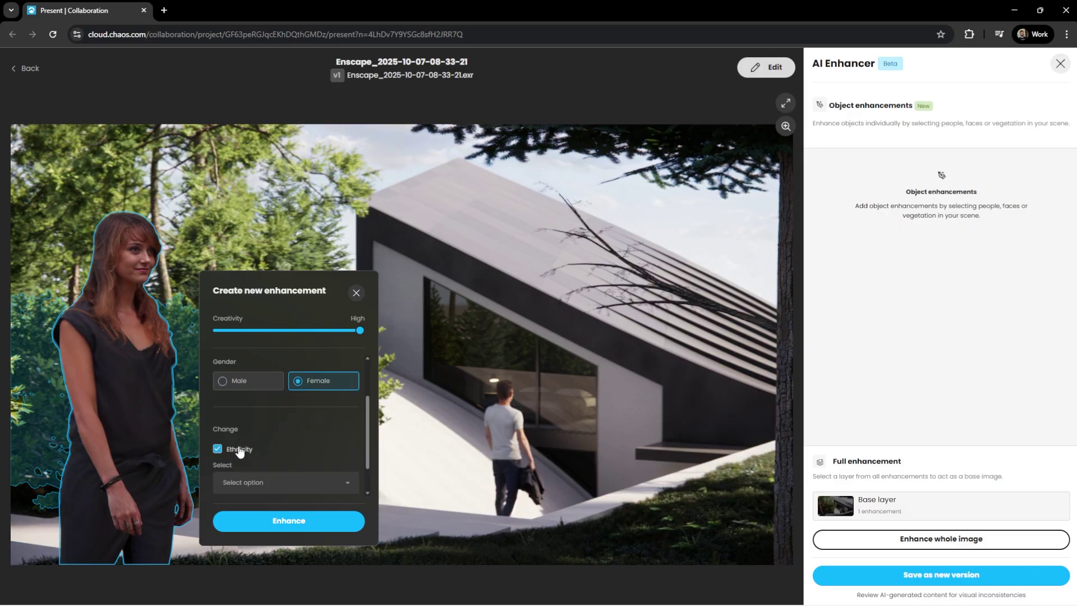
{"action": "scroll", "coordinate": [247, 452], "scroll_direction": "down", "scroll_amount": 1}
{"action": "left_click", "coordinate": [268, 444]}
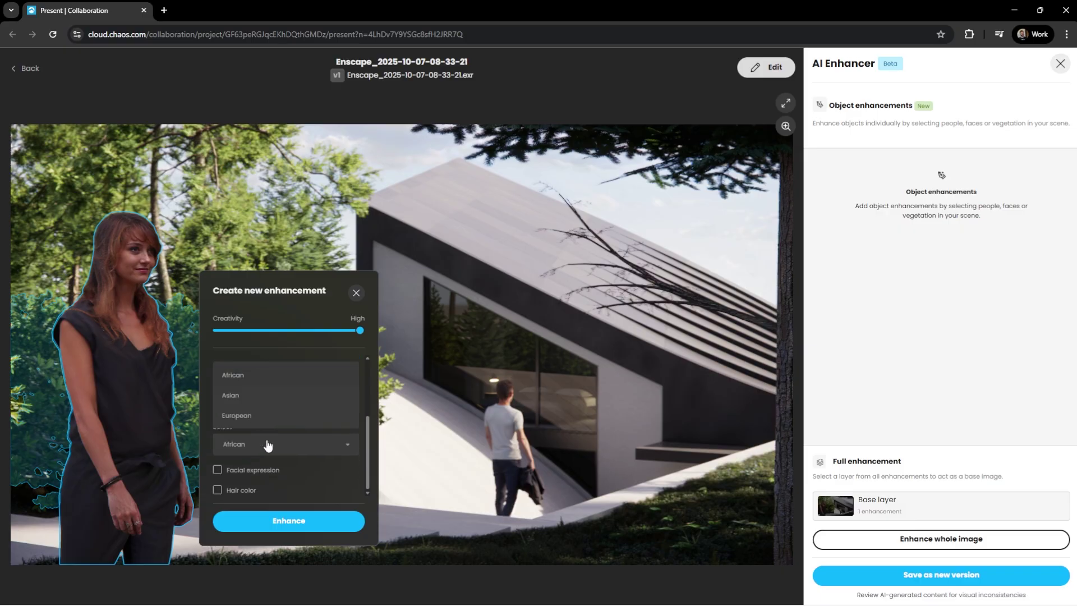
{"action": "left_click", "coordinate": [288, 397]}
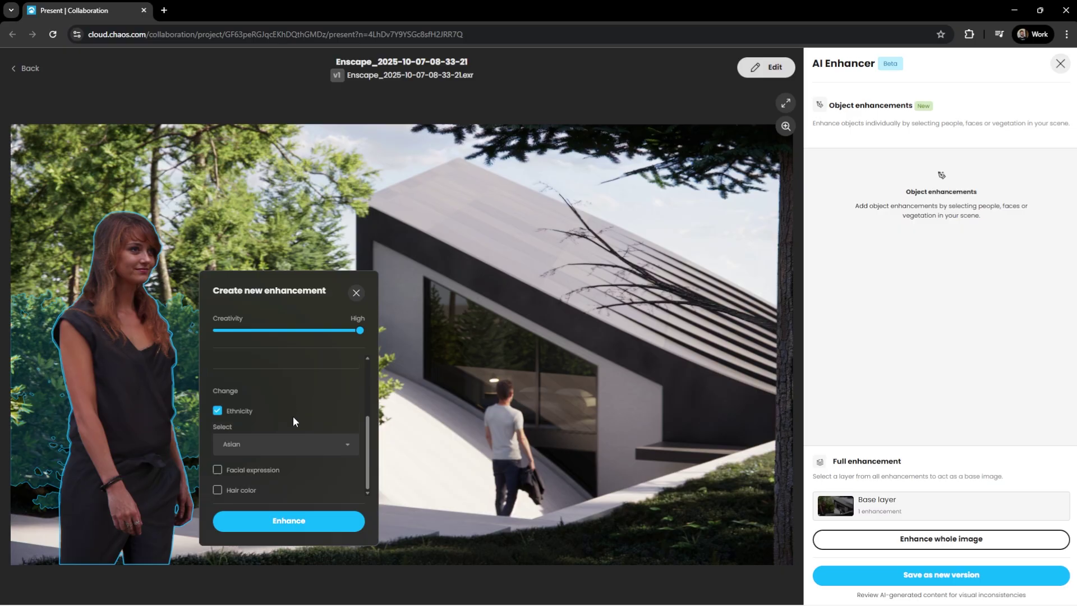
Toggle the facial expression and hair color options back off, then run Enhance.
{"action": "left_click", "coordinate": [238, 471]}
{"action": "scroll", "coordinate": [238, 474], "scroll_direction": "down", "scroll_amount": 1}
{"action": "left_click", "coordinate": [257, 467]}
{"action": "left_click", "coordinate": [258, 469]}
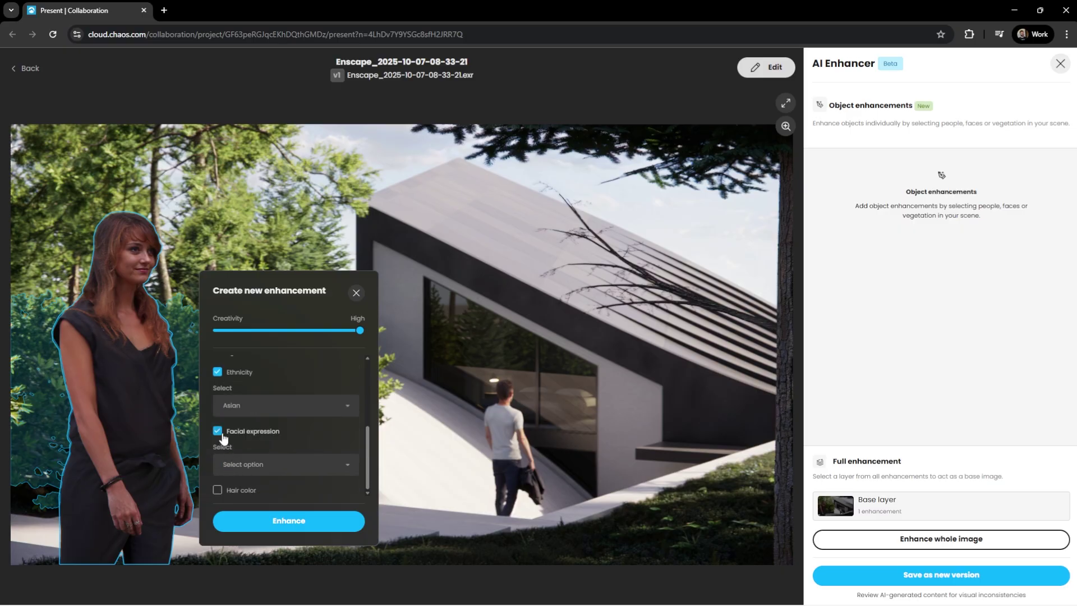
{"action": "left_click", "coordinate": [218, 432]}
{"action": "left_click", "coordinate": [219, 490]}
{"action": "scroll", "coordinate": [247, 476], "scroll_direction": "down", "scroll_amount": 1}
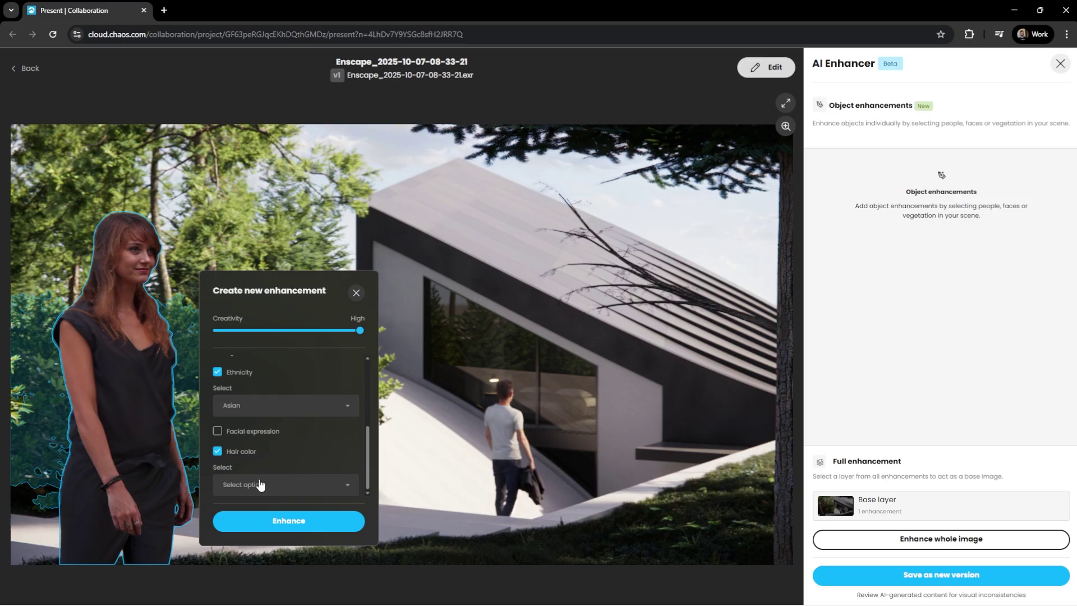
{"action": "left_click", "coordinate": [259, 483]}
{"action": "left_click", "coordinate": [259, 483]}
{"action": "left_click", "coordinate": [218, 452]}
{"action": "left_click", "coordinate": [244, 520]}
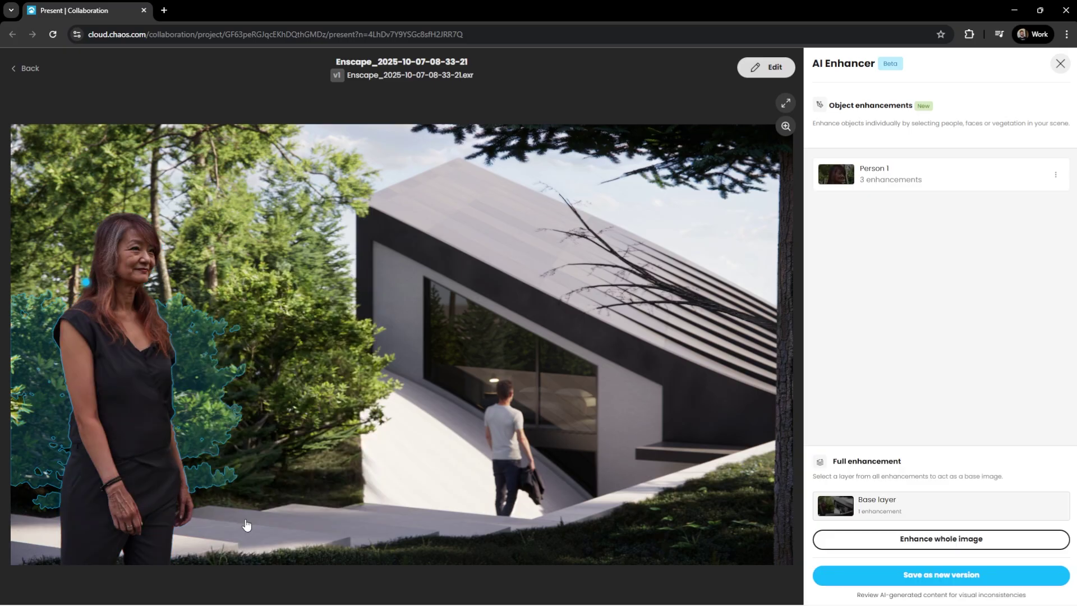
Preview the woman's last, High and Low creativity face variants.
{"action": "left_click_drag", "start_coordinate": [368, 415], "coordinate": [370, 363]}
{"action": "left_click", "coordinate": [314, 466]}
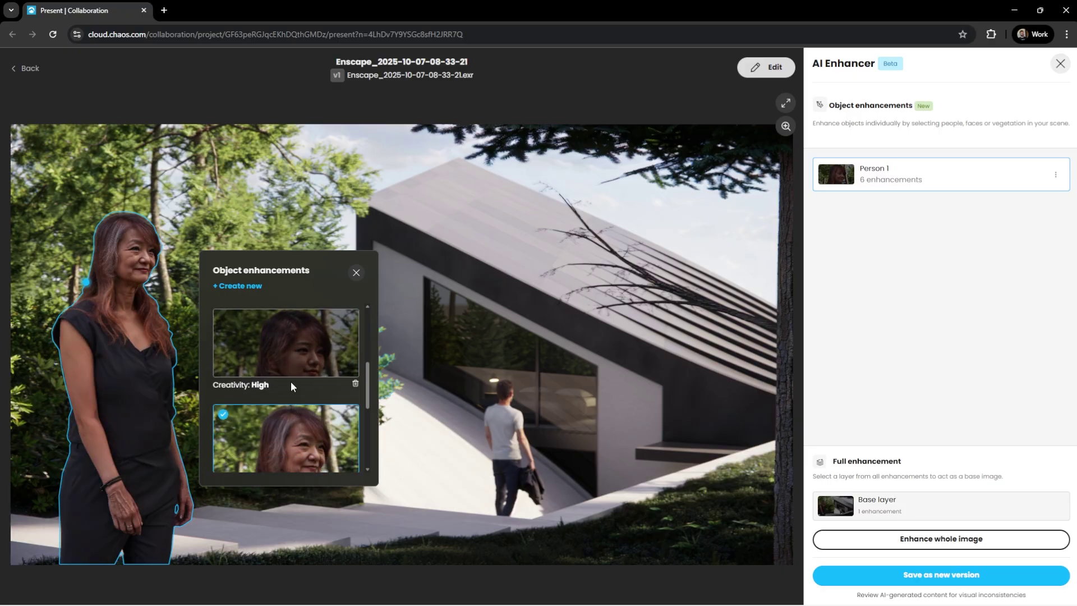
{"action": "left_click", "coordinate": [291, 365]}
{"action": "scroll", "coordinate": [297, 348], "scroll_direction": "up", "scroll_amount": 1}
{"action": "left_click", "coordinate": [302, 321]}
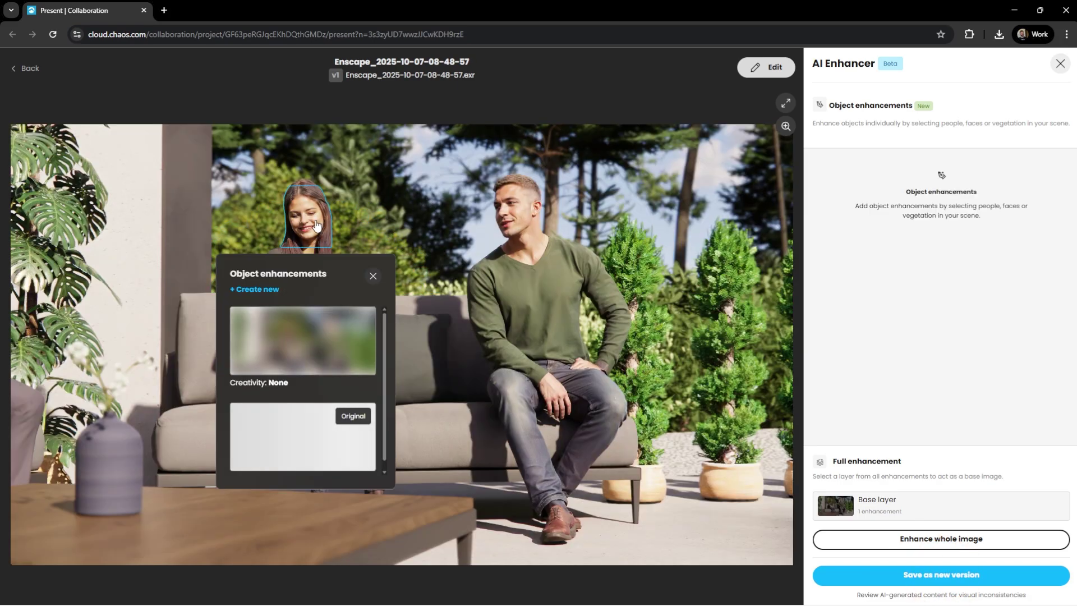
Start a High-creativity enhancement for the seated woman's face and choose an age group.
{"action": "left_click", "coordinate": [263, 289]}
{"action": "left_click_drag", "start_coordinate": [235, 314], "coordinate": [354, 317]}
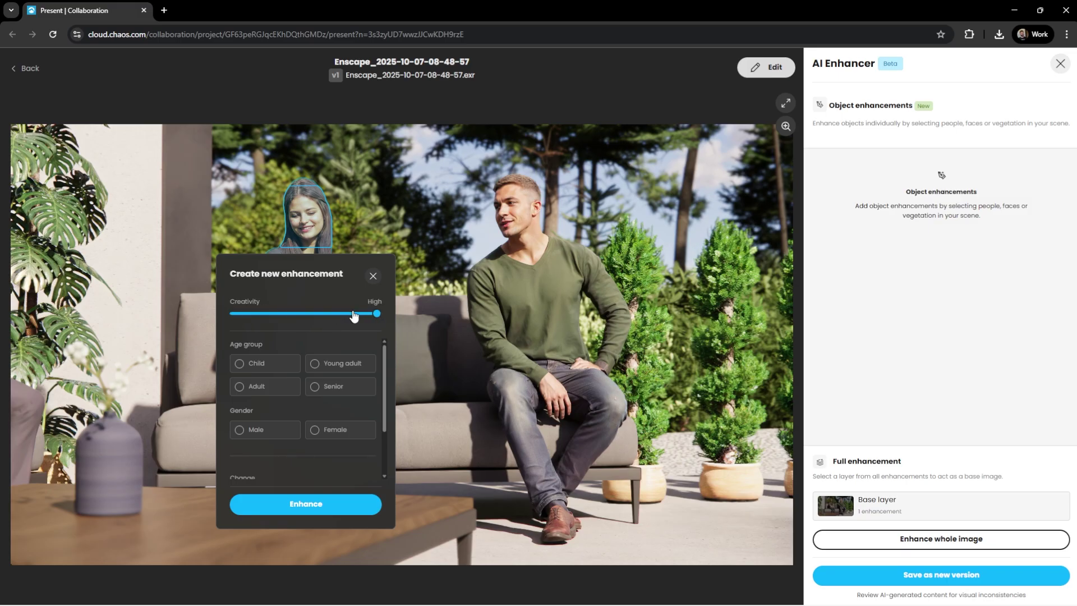
{"action": "left_click", "coordinate": [322, 366]}
{"action": "scroll", "coordinate": [309, 392], "scroll_direction": "down", "scroll_amount": 1}
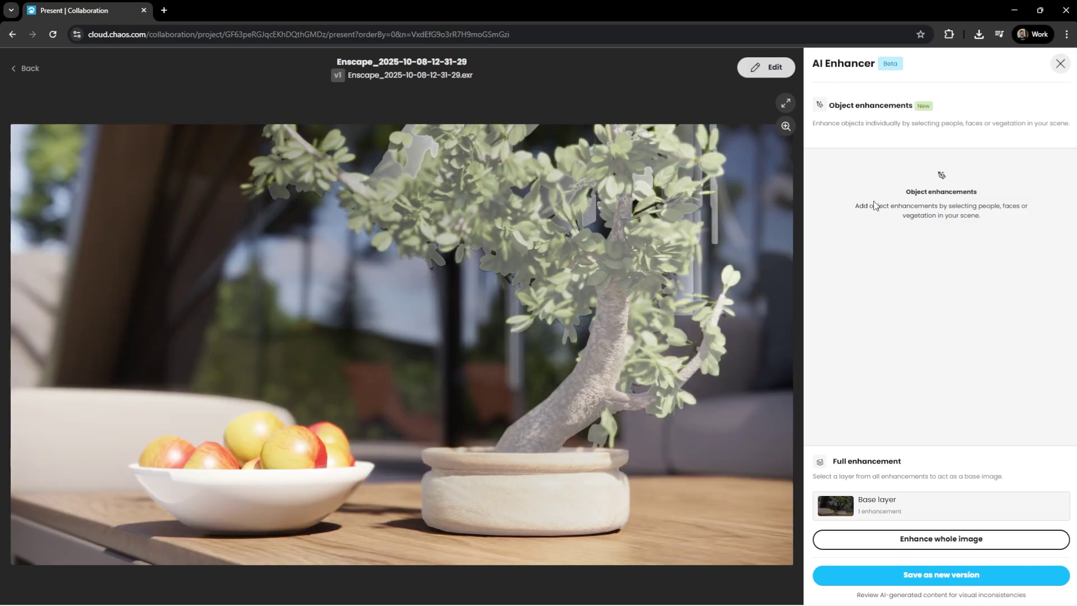
Open object enhancements for the outlined potted bonsai.
{"action": "left_click", "coordinate": [607, 318]}
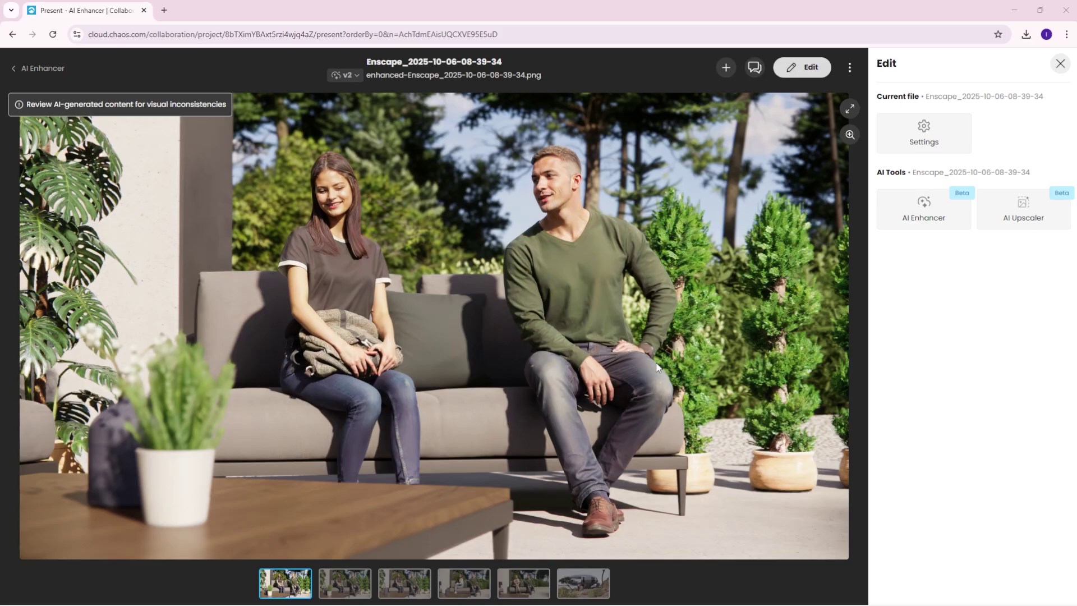
Choose the AI Upscaler's 4x option to enlarge the sofa render to 16384×9216px.
{"action": "left_click", "coordinate": [1011, 212]}
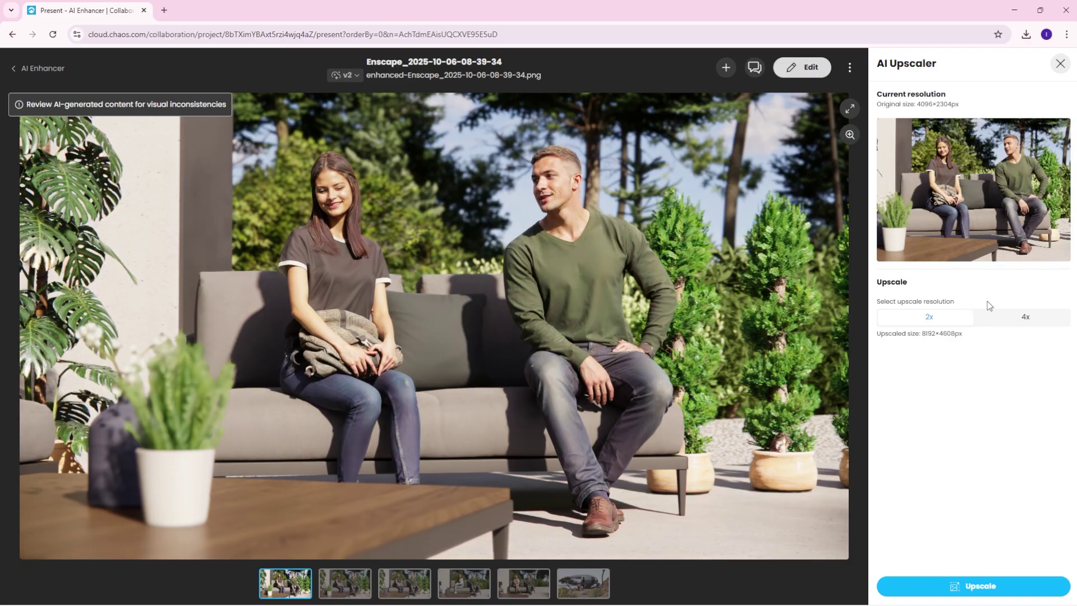
{"action": "left_click", "coordinate": [1018, 318]}
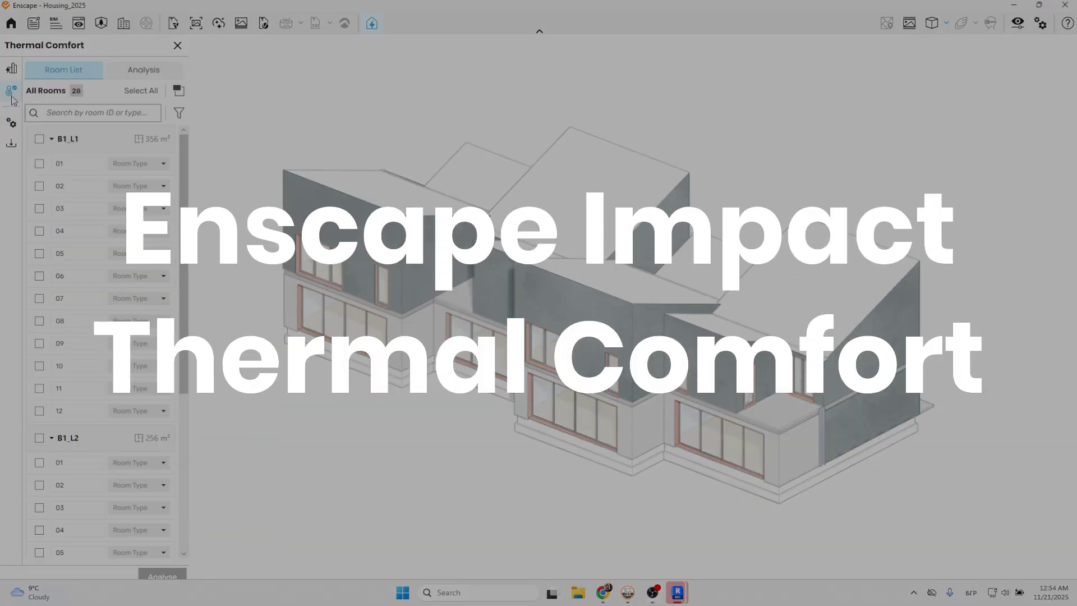
Set room 01 to Bedroom and another room to Corridor, then run the thermal comfort analysis.
{"action": "left_click", "coordinate": [52, 140]}
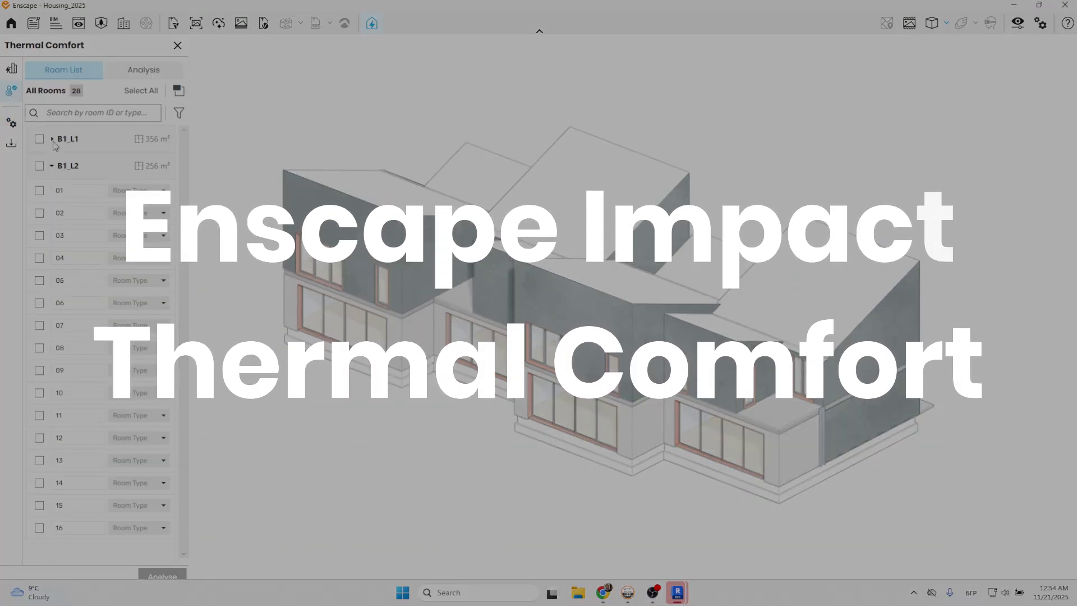
{"action": "left_click", "coordinate": [52, 139]}
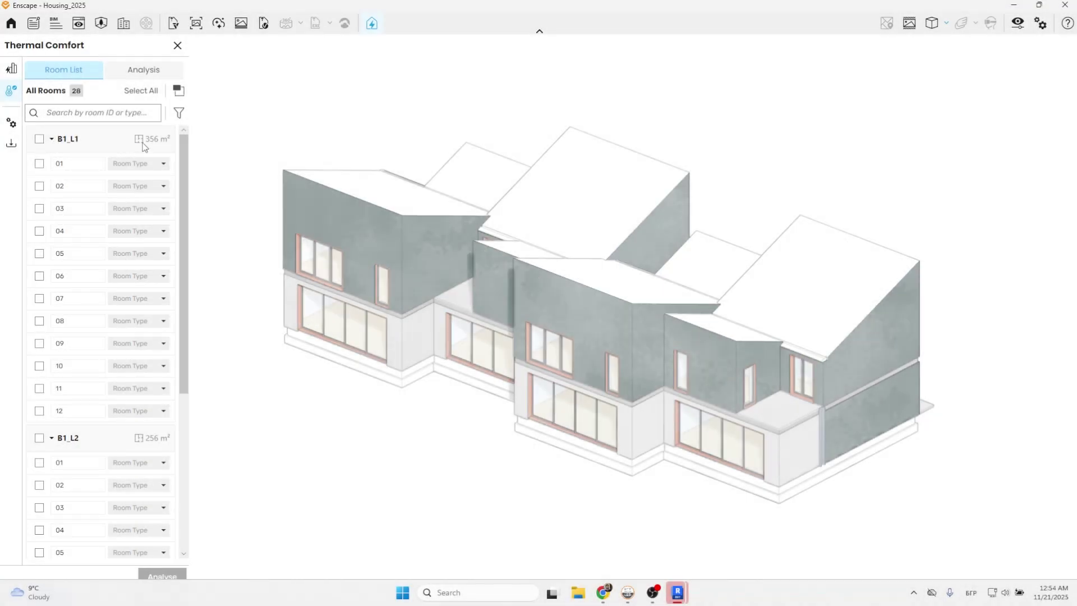
{"action": "left_click", "coordinate": [143, 164]}
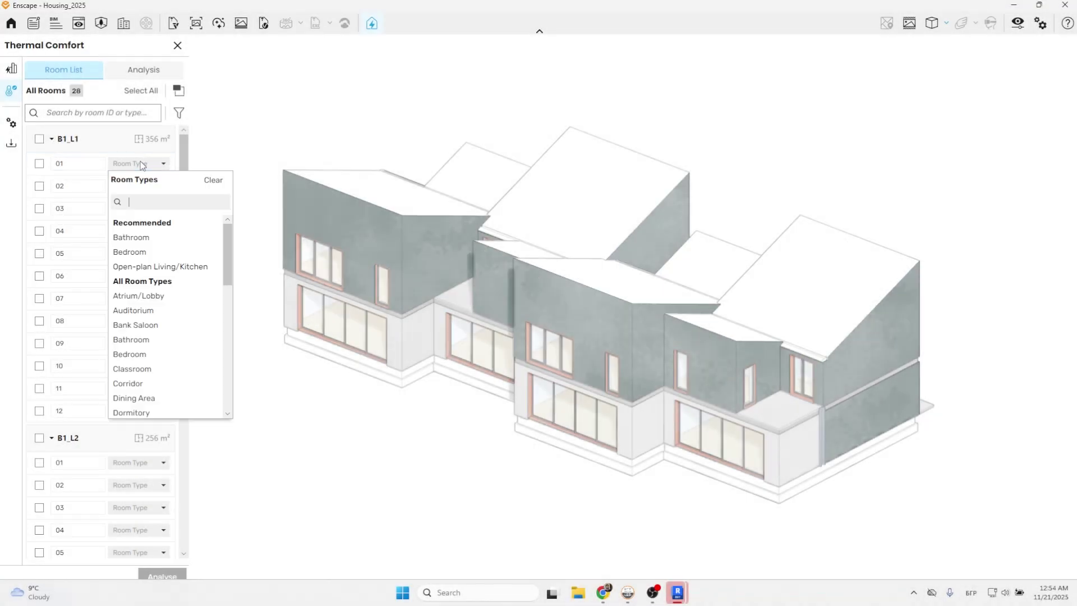
{"action": "left_click", "coordinate": [141, 251]}
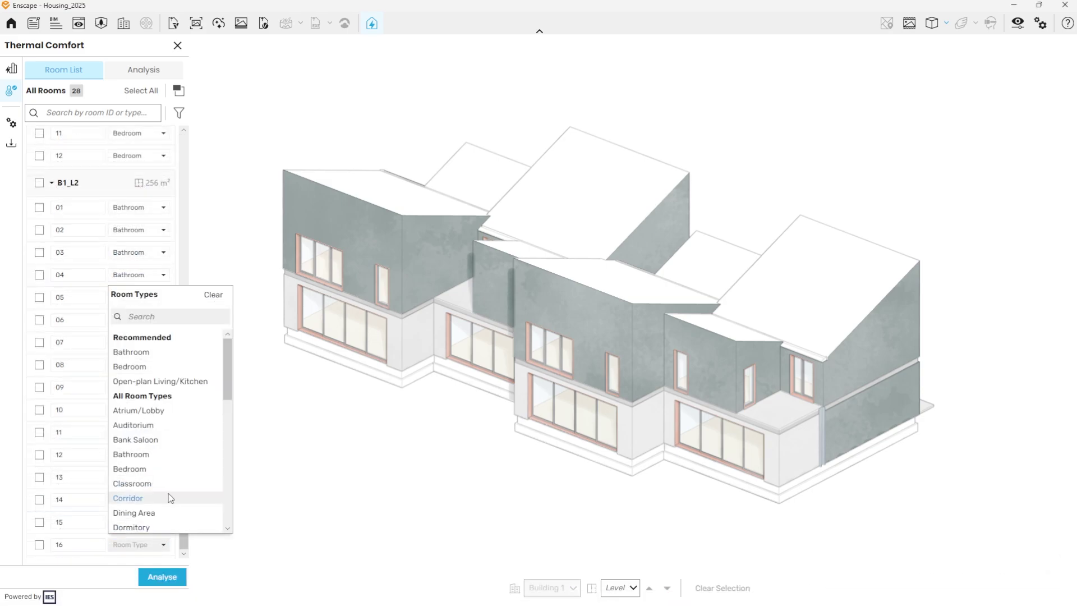
{"action": "left_click", "coordinate": [168, 498]}
{"action": "left_click", "coordinate": [162, 577]}
Try the Bathroom and Bedroom room-type filters, then show the comfort analysis overview.
{"action": "scroll", "coordinate": [164, 446], "scroll_direction": "down", "scroll_amount": 5}
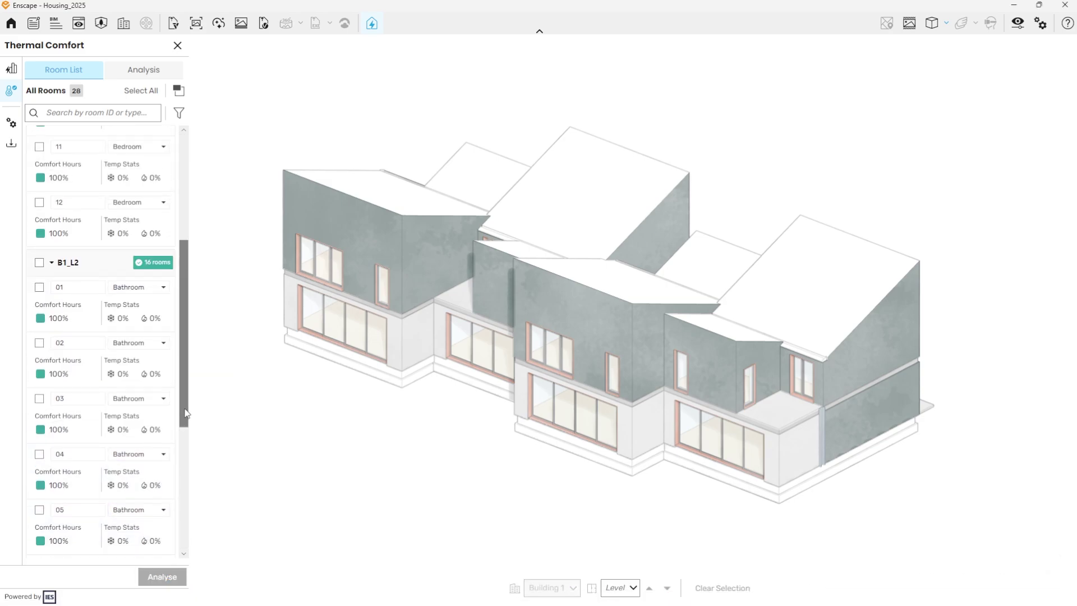
{"action": "left_click_drag", "start_coordinate": [196, 427], "coordinate": [200, 301]}
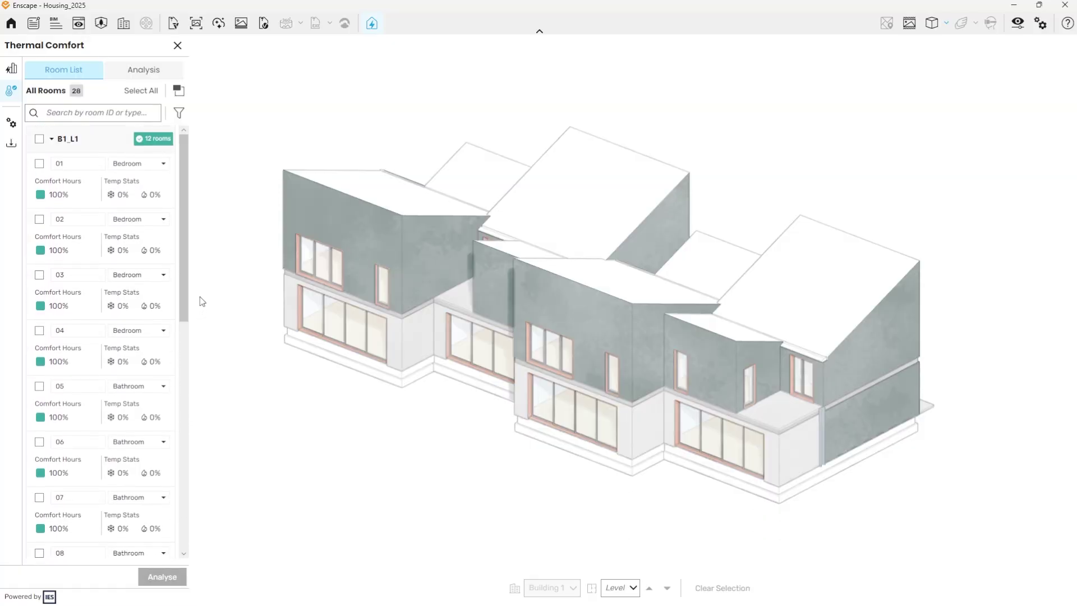
{"action": "left_click", "coordinate": [179, 112]}
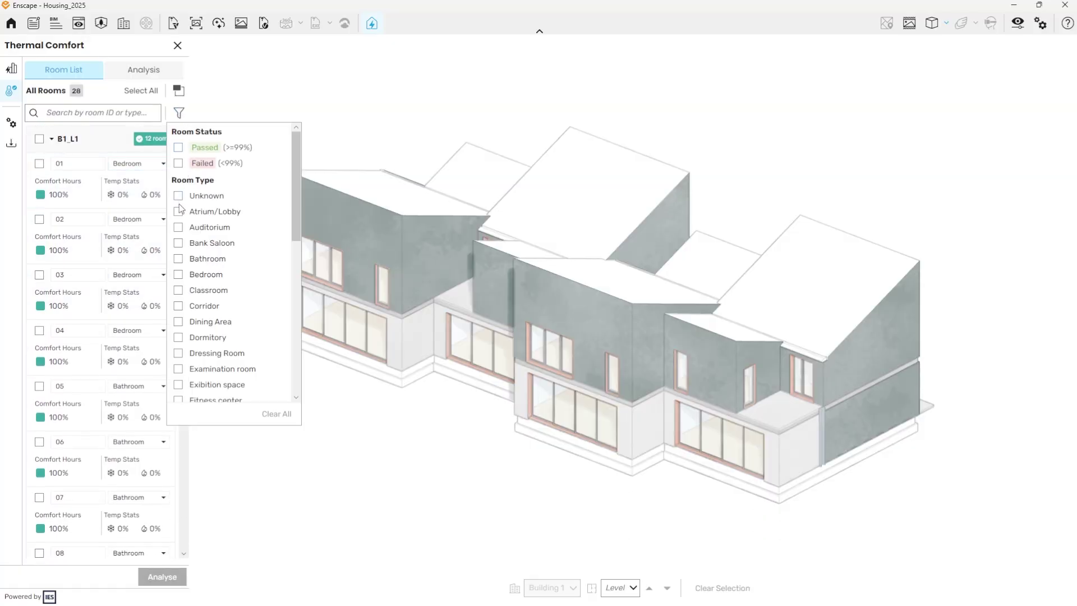
{"action": "left_click", "coordinate": [179, 259]}
{"action": "left_click", "coordinate": [178, 259]}
{"action": "left_click", "coordinate": [179, 274]}
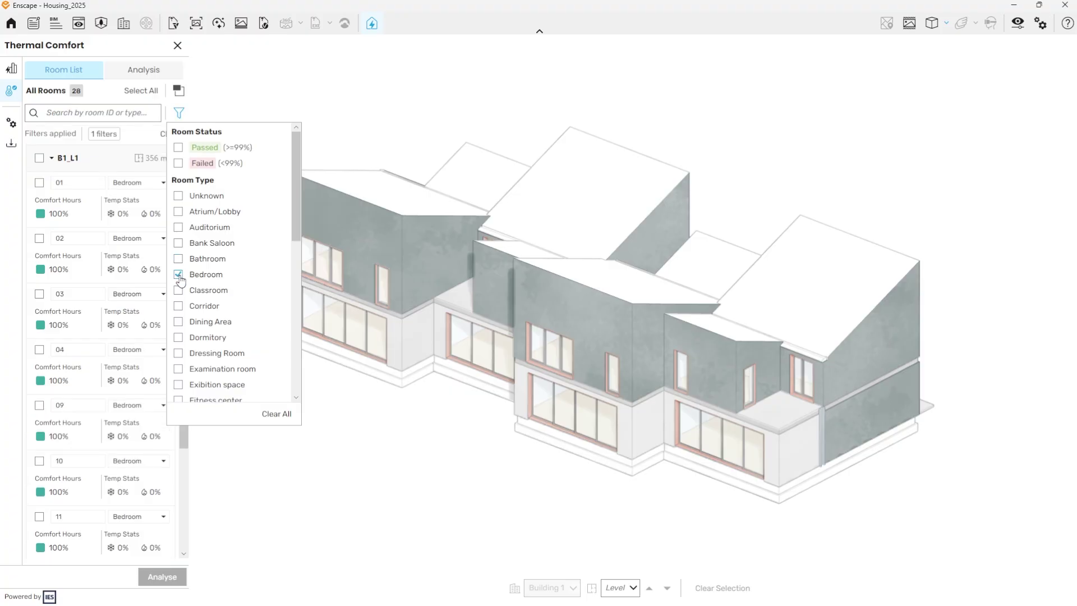
{"action": "left_click", "coordinate": [179, 275]}
{"action": "left_click", "coordinate": [139, 72]}
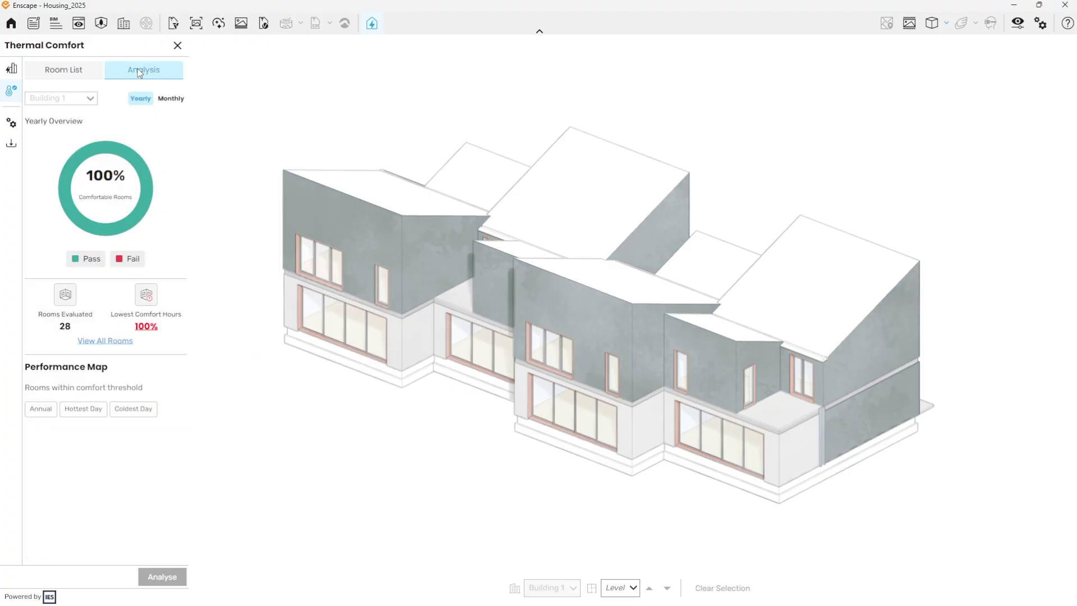
Show the comfort results by month and open the full list of all rooms.
{"action": "mouse_move", "coordinate": [147, 171]}
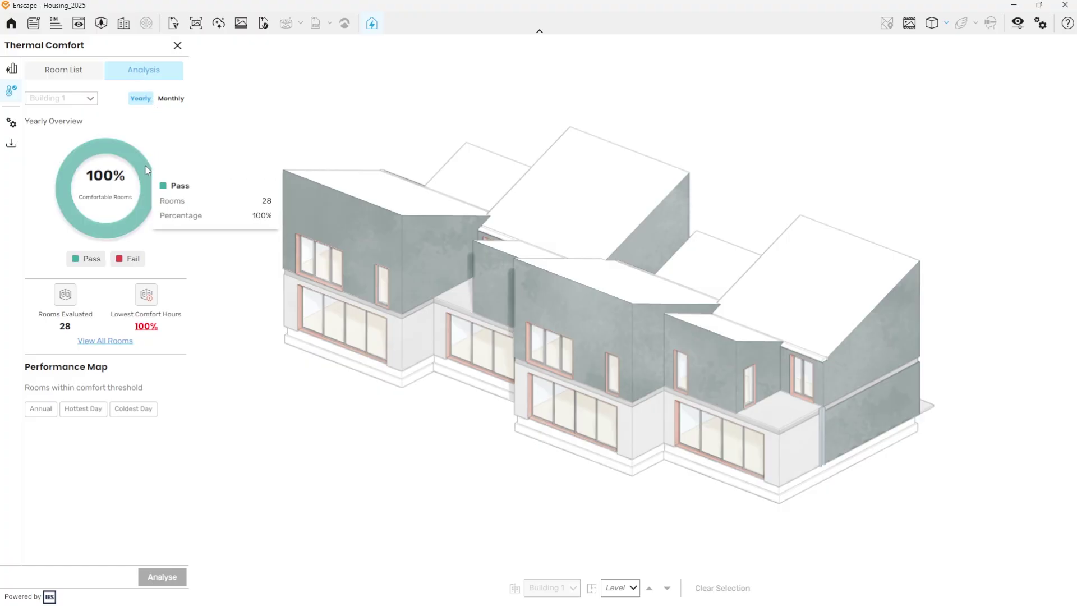
{"action": "left_click", "coordinate": [169, 99]}
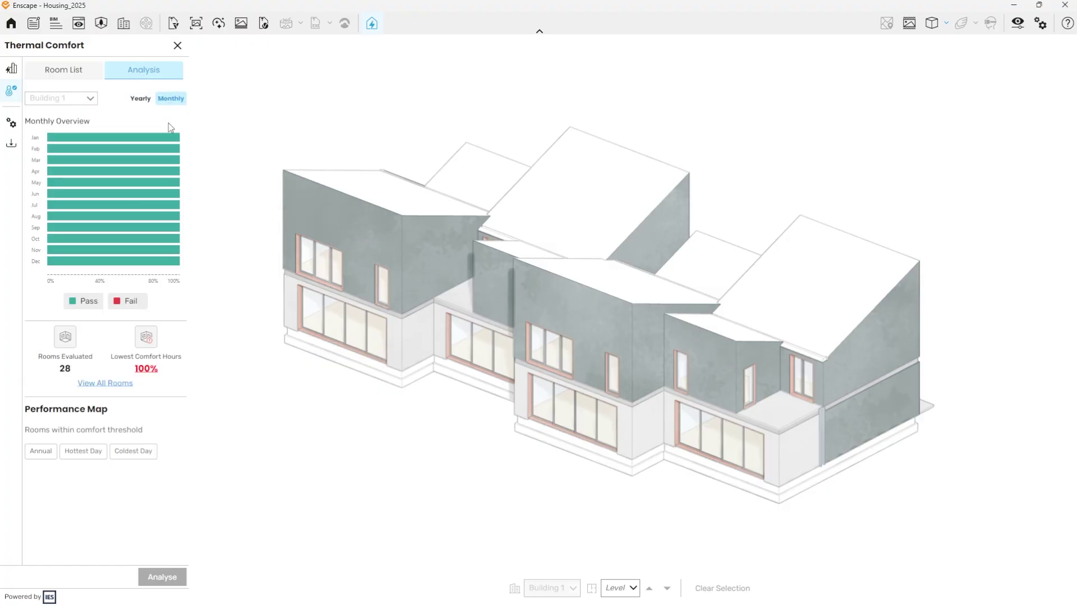
{"action": "left_click", "coordinate": [106, 384]}
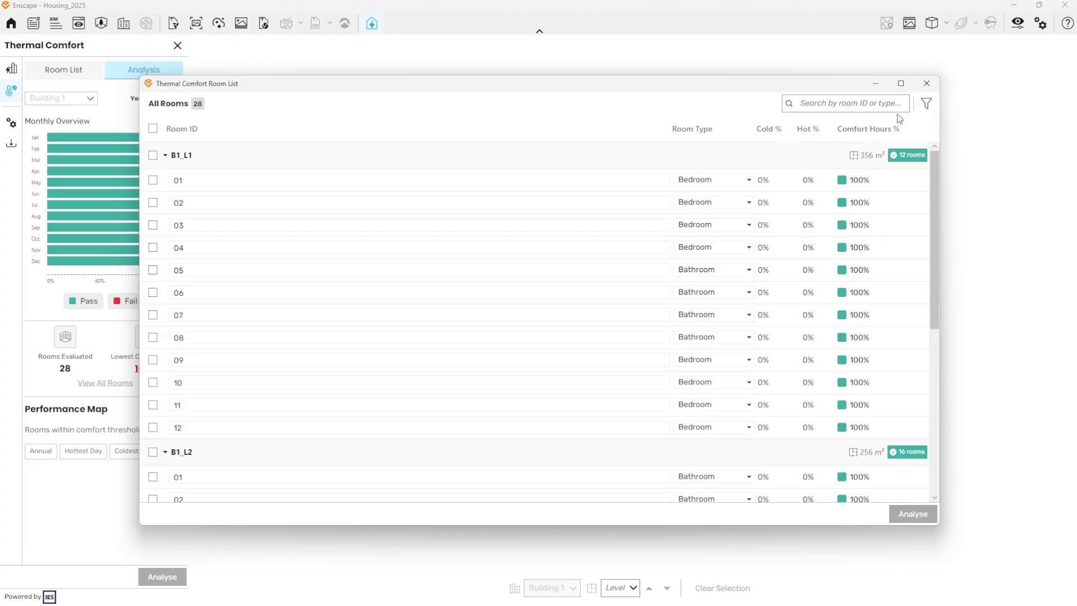
Close the full room list and colour the building by annual comfort performance.
{"action": "left_click", "coordinate": [926, 103]}
{"action": "left_click", "coordinate": [926, 83]}
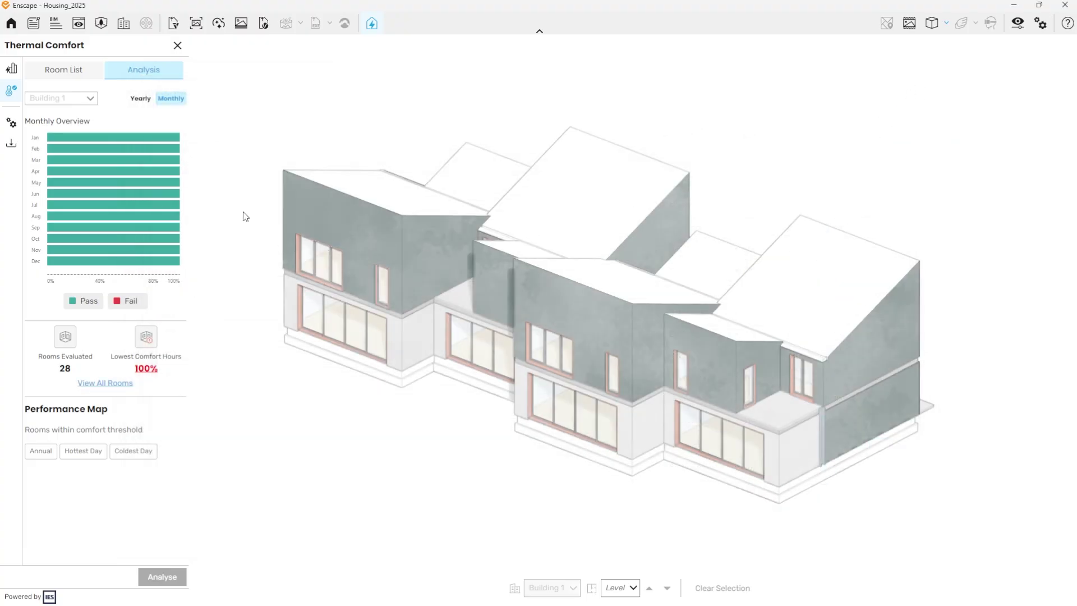
{"action": "left_click", "coordinate": [42, 451]}
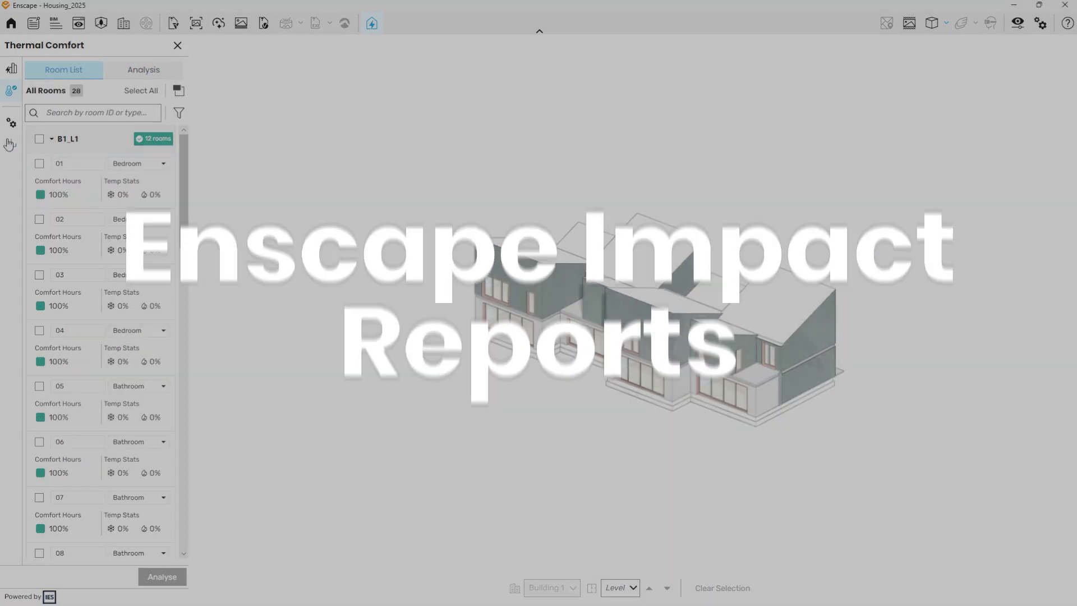
Export the Detailed Report Excel spreadsheet with the unit system kept on Metric units.
{"action": "left_click", "coordinate": [10, 143]}
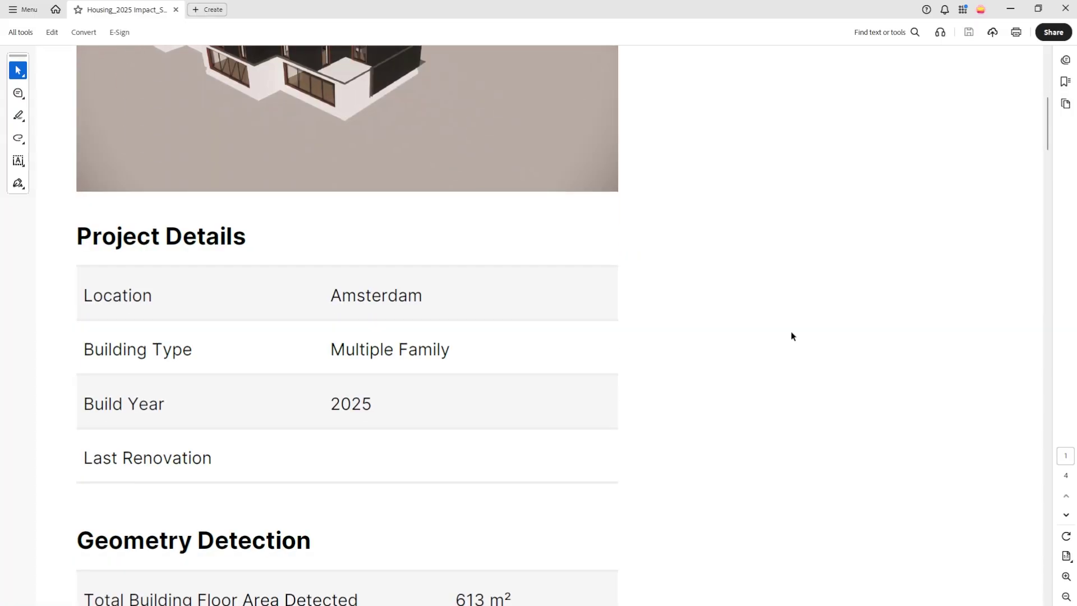
{"action": "scroll", "coordinate": [791, 332], "scroll_direction": "down", "scroll_amount": 4}
{"action": "scroll", "coordinate": [1016, 166], "scroll_direction": "down", "scroll_amount": 15}
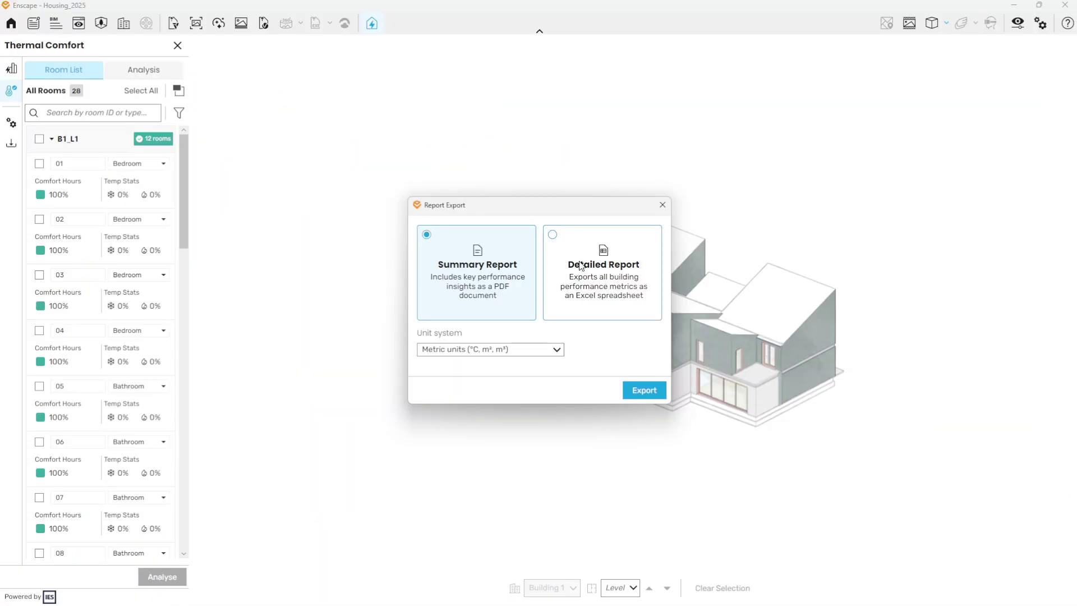
{"action": "left_click", "coordinate": [580, 263]}
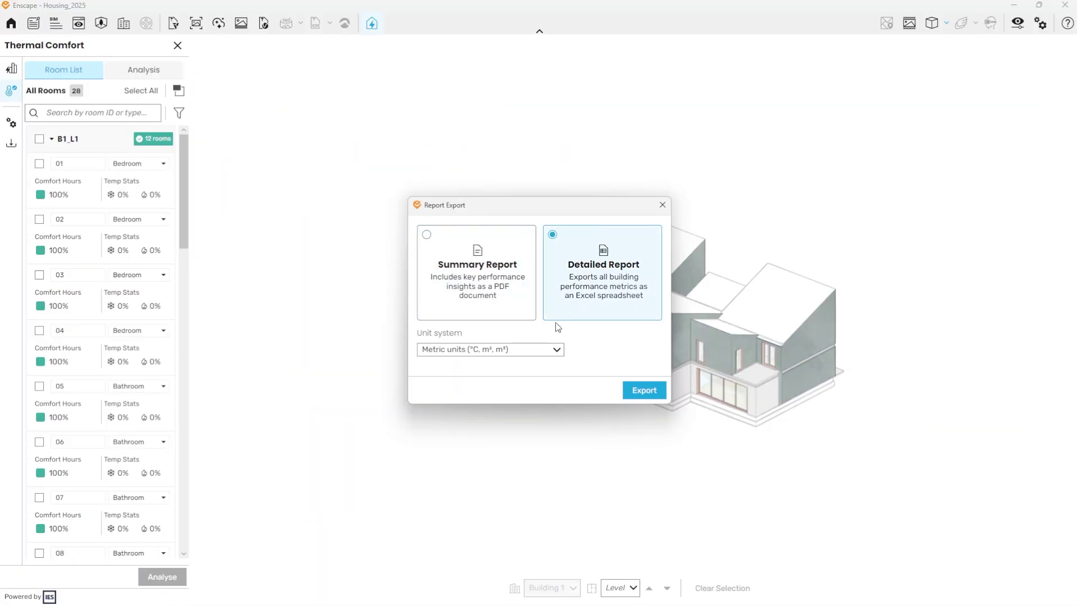
{"action": "left_click", "coordinate": [529, 349]}
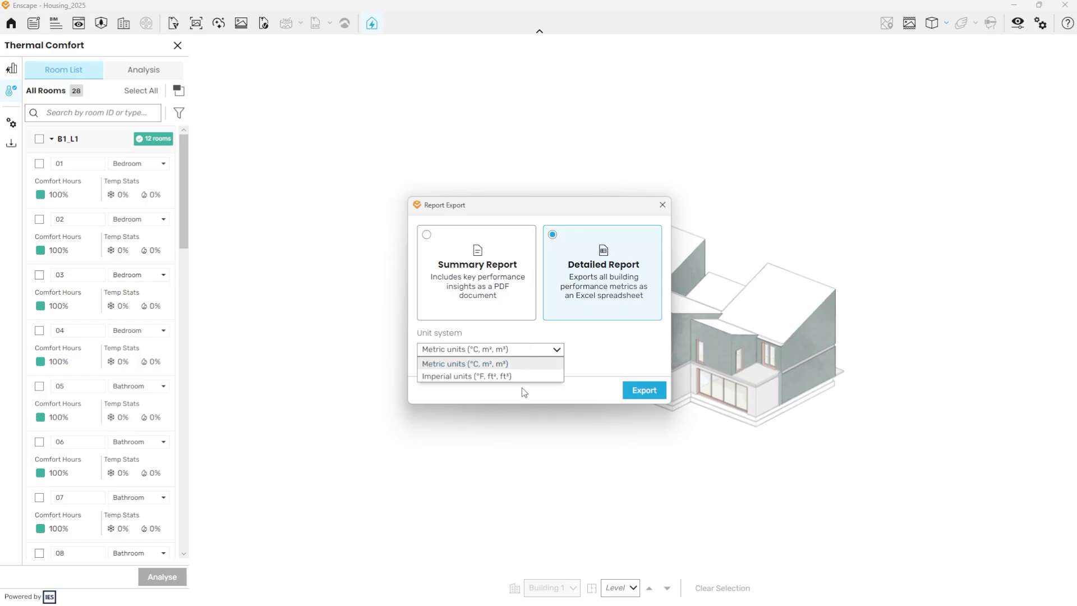
{"action": "left_click", "coordinate": [580, 349]}
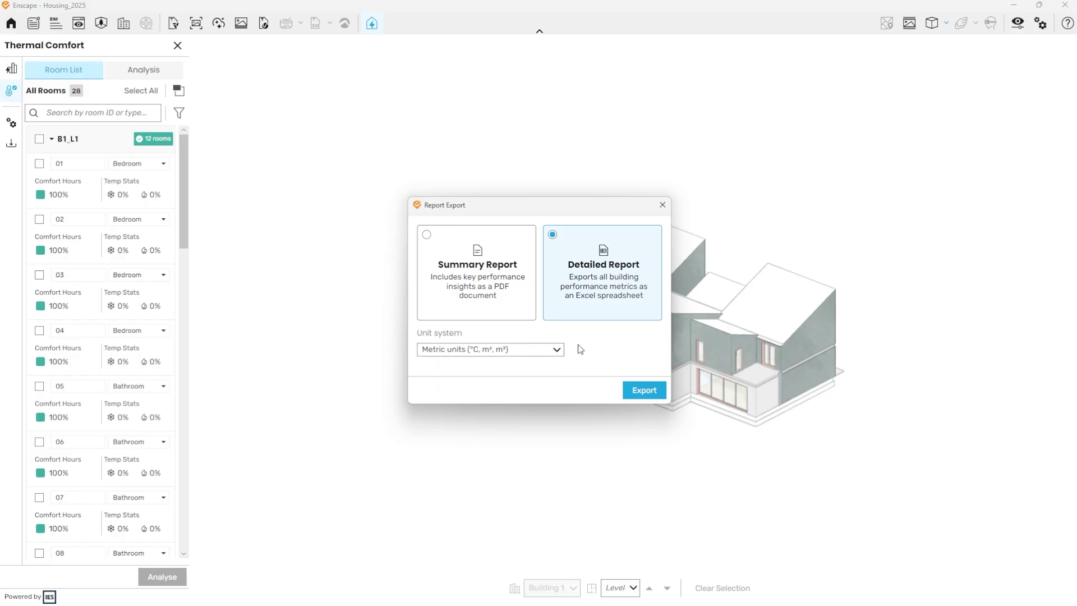
{"action": "left_click", "coordinate": [644, 390]}
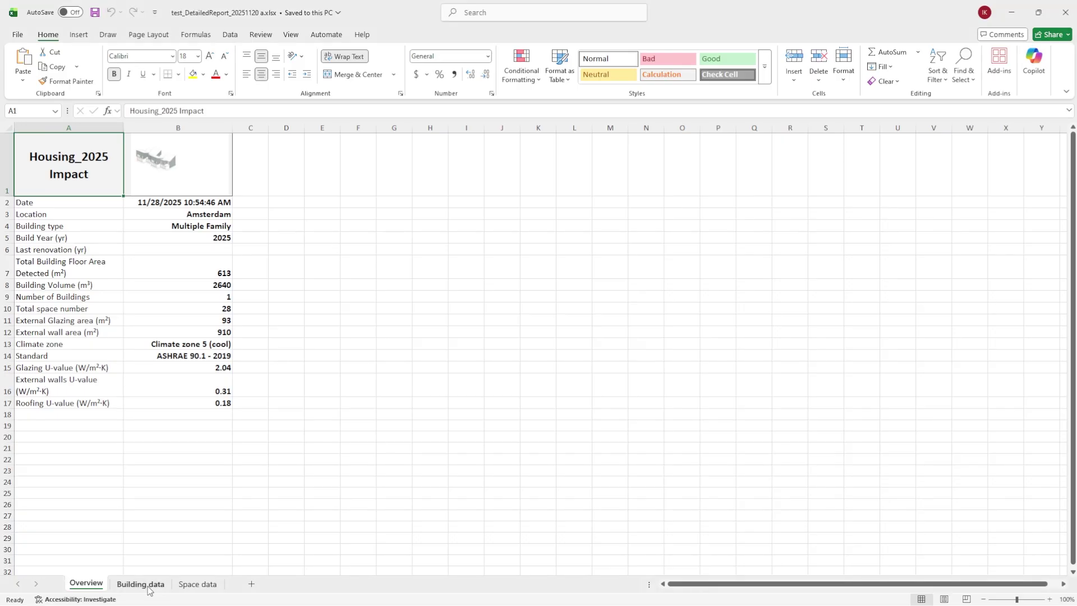
View the report's Building data sheet, then its Space data sheet.
{"action": "left_click", "coordinate": [140, 583]}
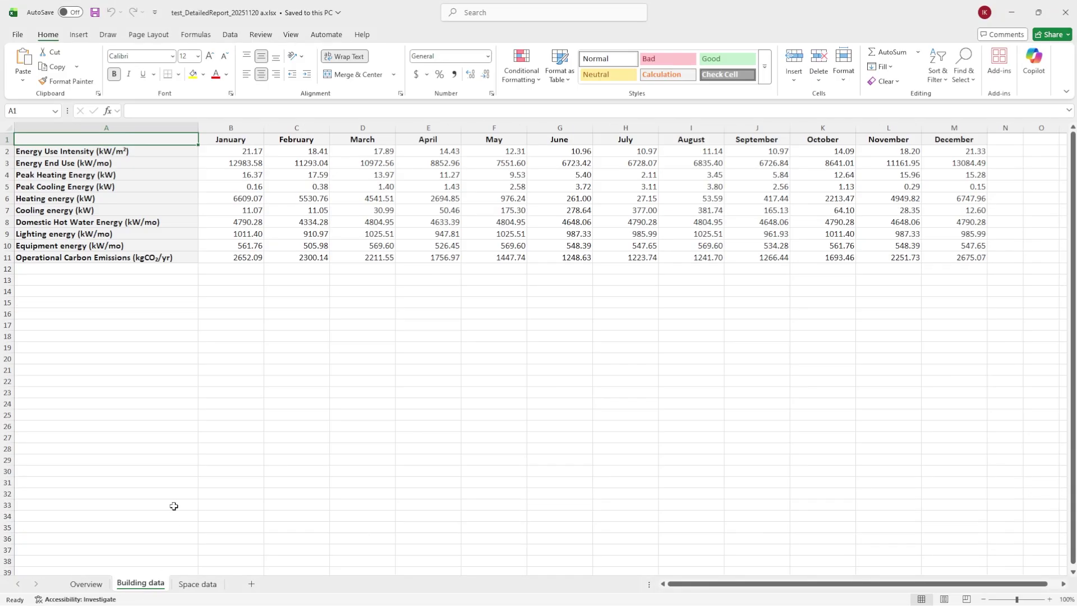
{"action": "left_click", "coordinate": [198, 584]}
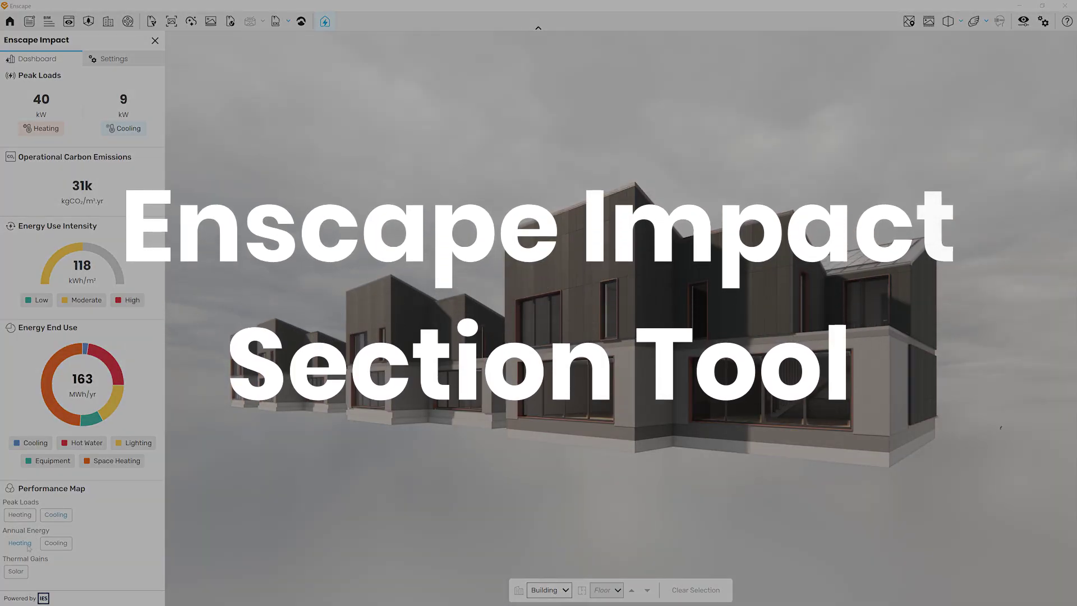
Colour the building by annual heating energy and section it at floor 1.
{"action": "left_click", "coordinate": [28, 544]}
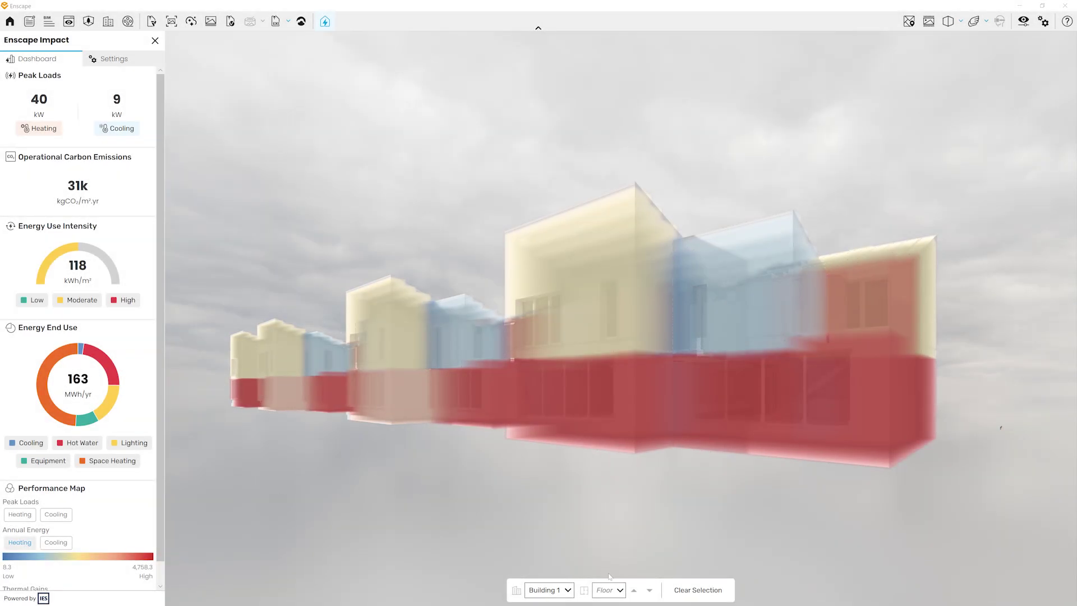
{"action": "left_click", "coordinate": [620, 590]}
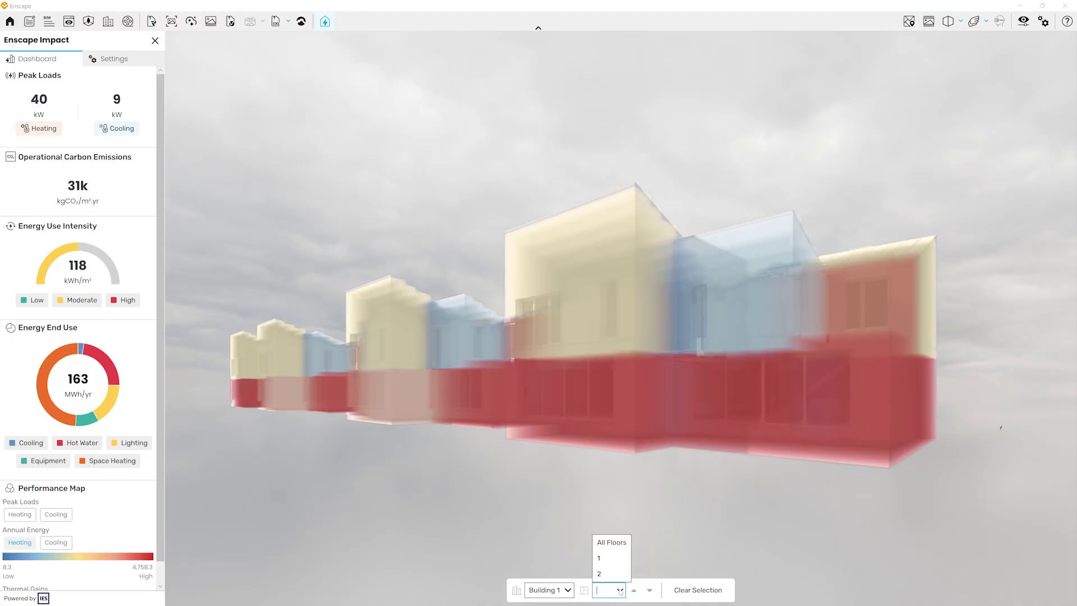
{"action": "left_click", "coordinate": [614, 561]}
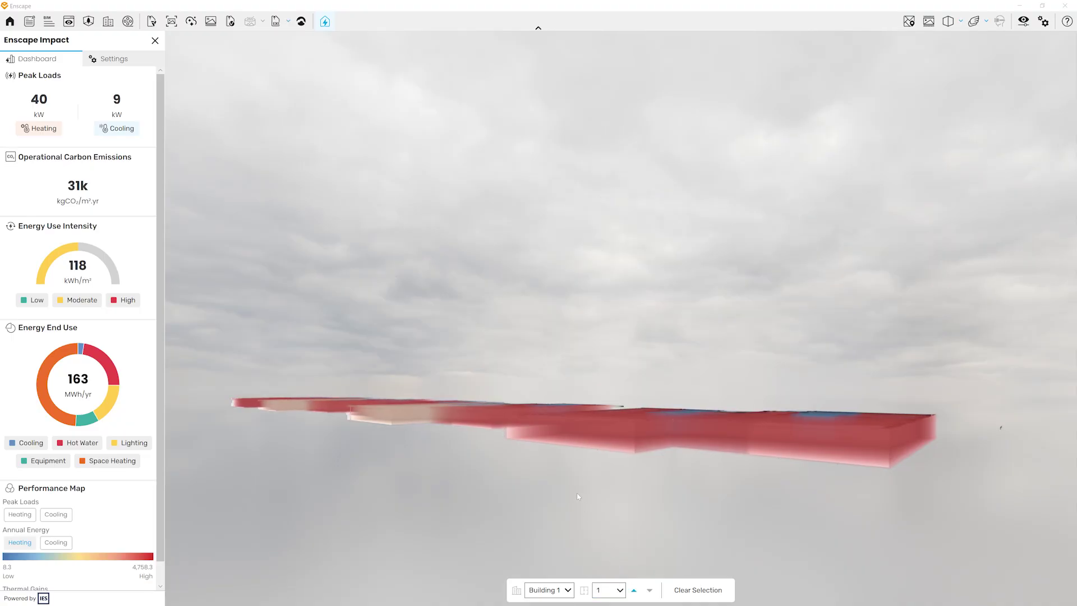
{"action": "mouse_move", "coordinate": [578, 497]}
{"action": "right_mouse_down"}
{"action": "mouse_move", "coordinate": [581, 586]}
{"action": "mouse_move", "coordinate": [577, 494]}
{"action": "right_mouse_up"}
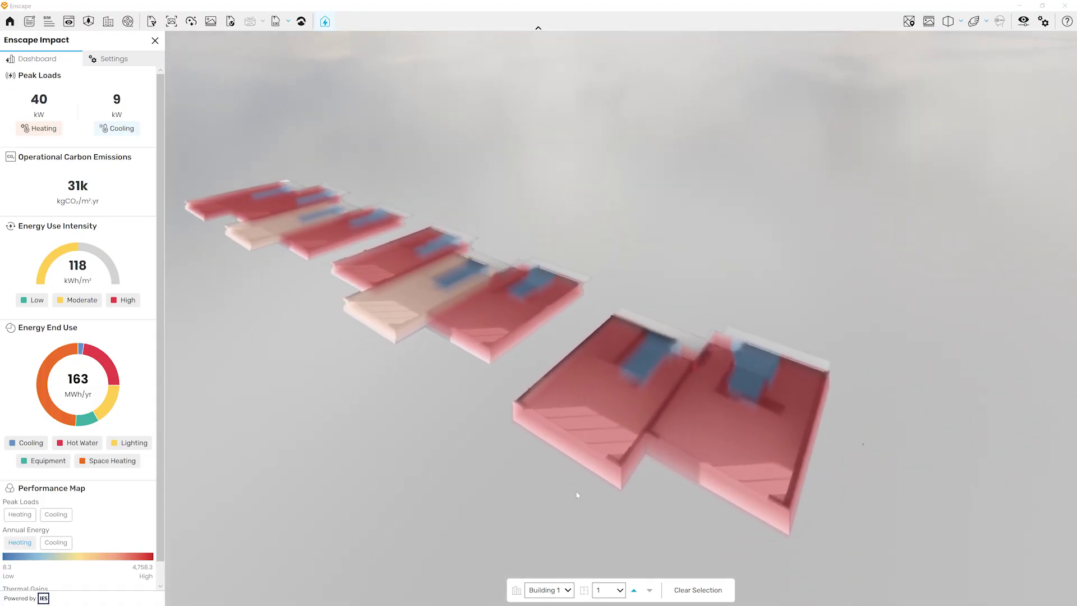
Switch the section to floor 2, fly along the building row, then clear the floor selection.
{"action": "left_click", "coordinate": [619, 591]}
{"action": "left_click", "coordinate": [620, 575]}
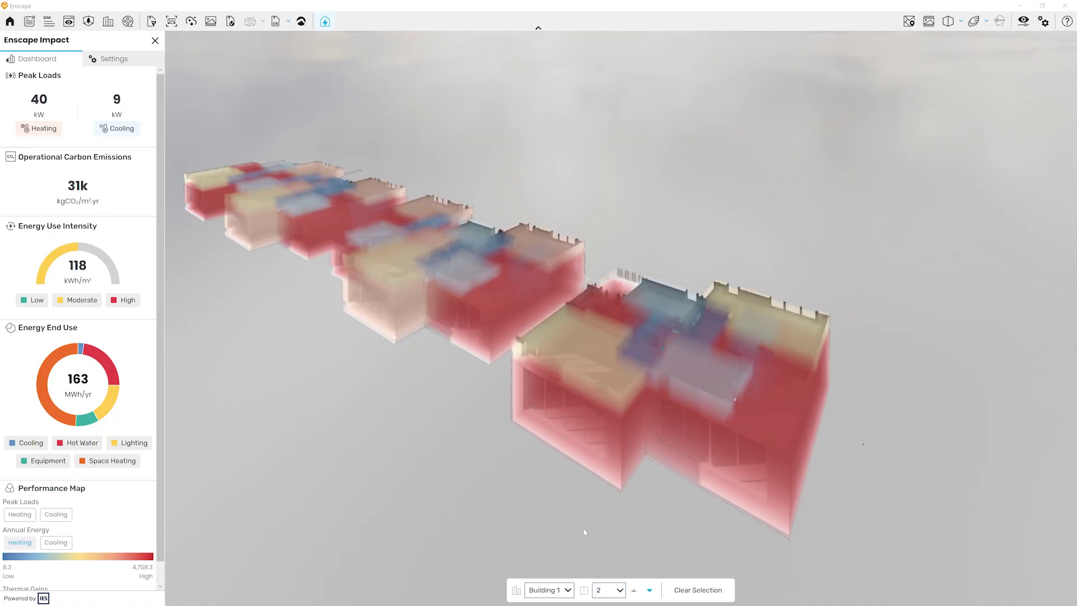
{"action": "key", "text": "w"}
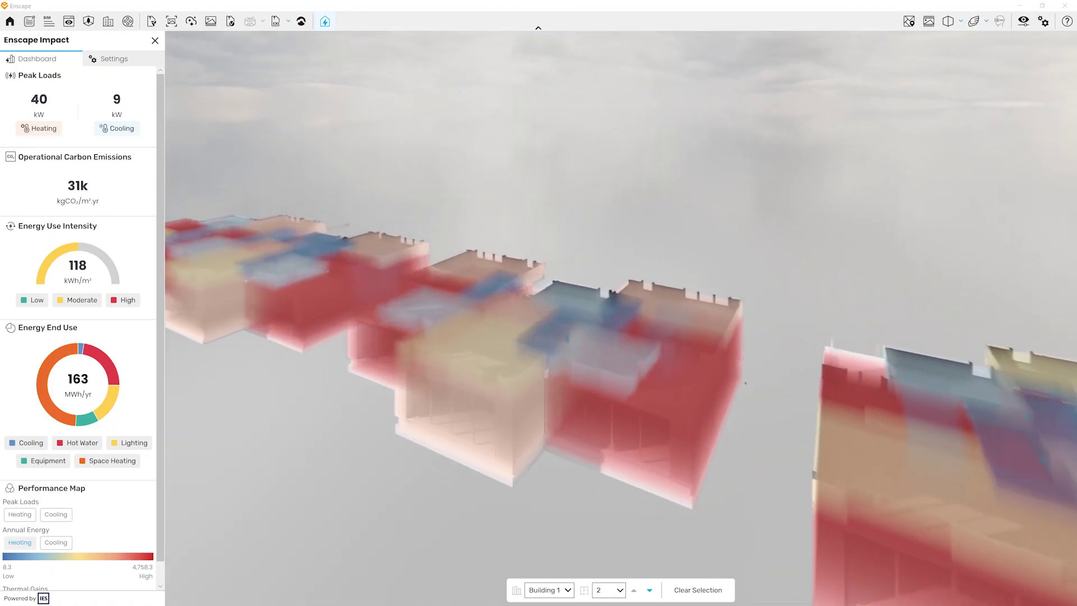
{"action": "key", "text": "w"}
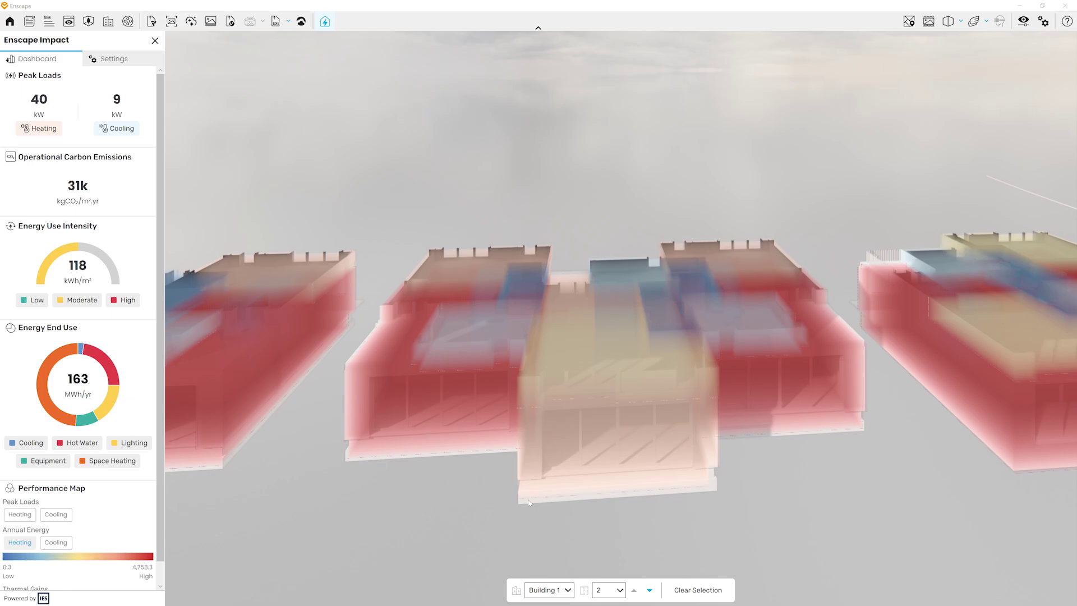
{"action": "left_click", "coordinate": [682, 590]}
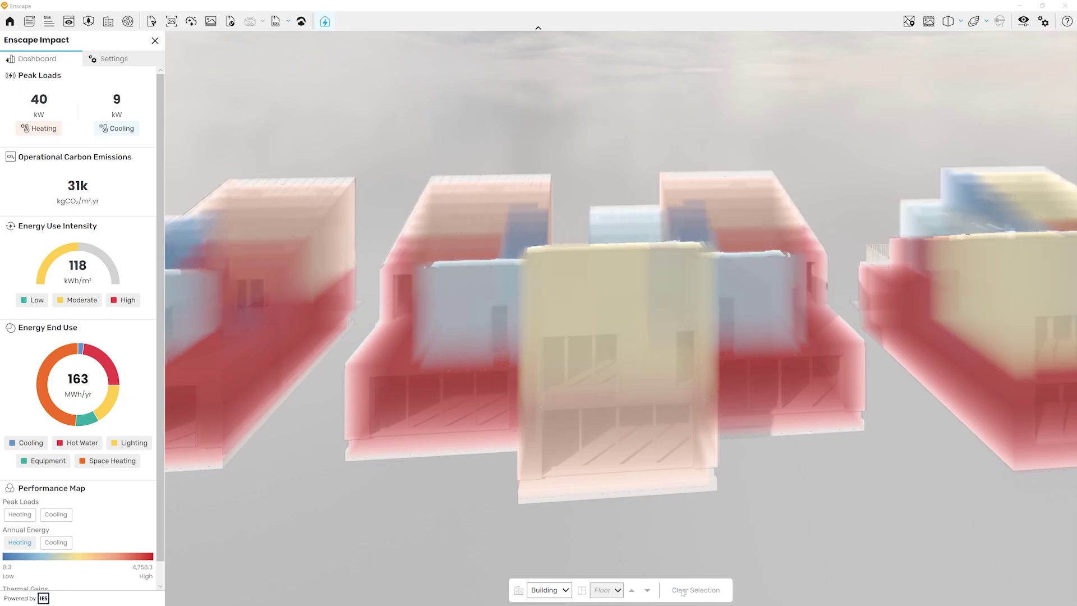
{"action": "left_click_drag", "start_coordinate": [764, 519], "coordinate": [684, 511]}
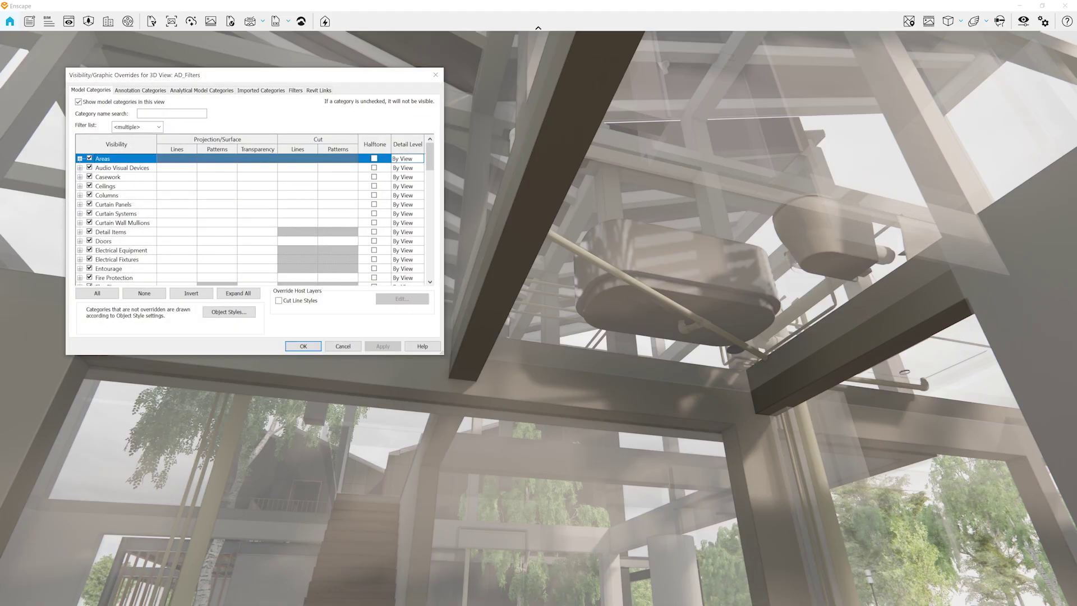
Give the MEP Linked - Hot Water filter a solid red surface fill.
{"action": "left_click", "coordinate": [296, 91]}
{"action": "left_click", "coordinate": [268, 180]}
{"action": "left_click", "coordinate": [268, 179]}
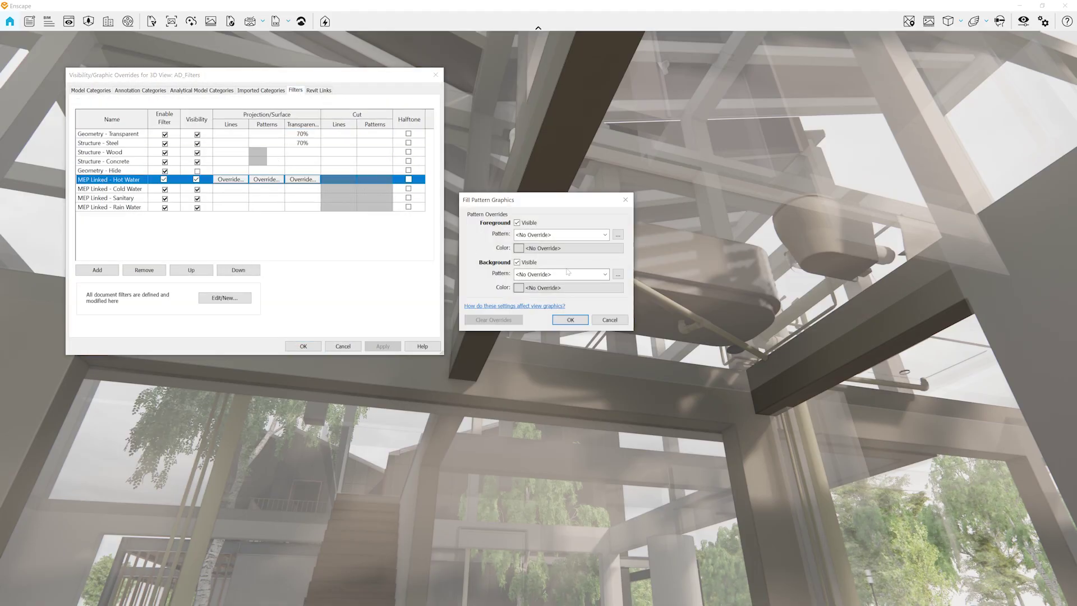
{"action": "left_click", "coordinate": [561, 235]}
{"action": "left_click", "coordinate": [561, 253]}
{"action": "left_click", "coordinate": [561, 248]}
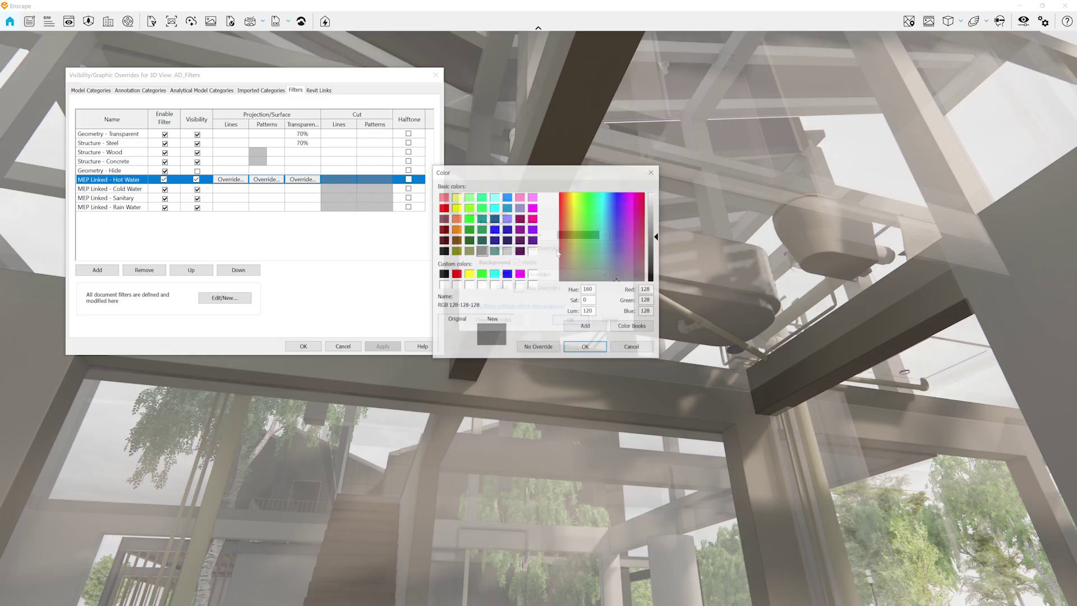
{"action": "left_click", "coordinate": [443, 208]}
{"action": "left_click", "coordinate": [577, 347]}
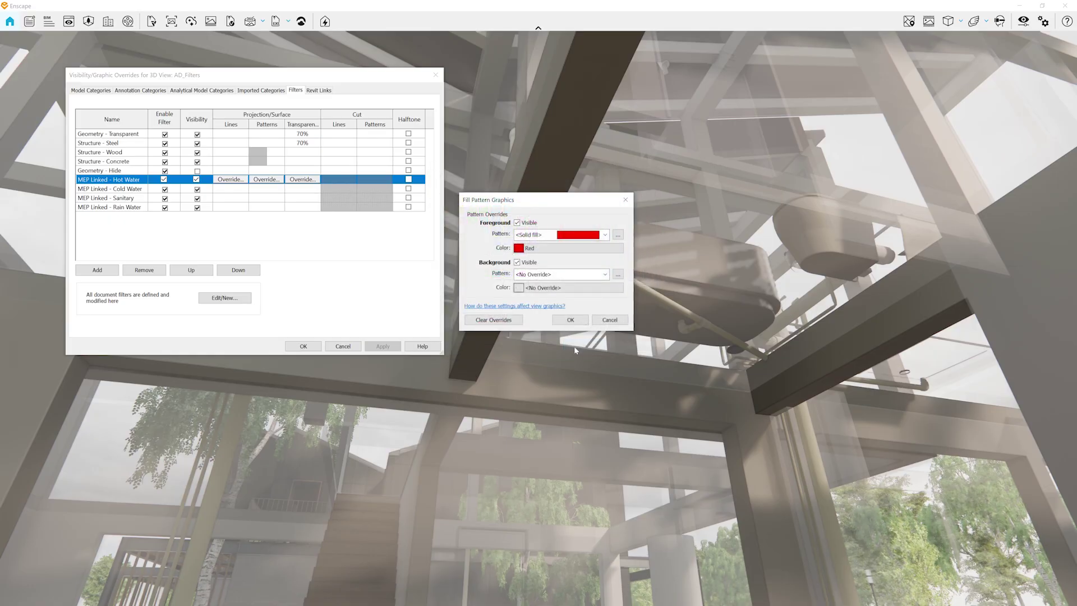
{"action": "left_click", "coordinate": [570, 319]}
Set the remaining pipe filter fills, including yellow Rain Water, and apply them to the view.
{"action": "left_click", "coordinate": [267, 188]}
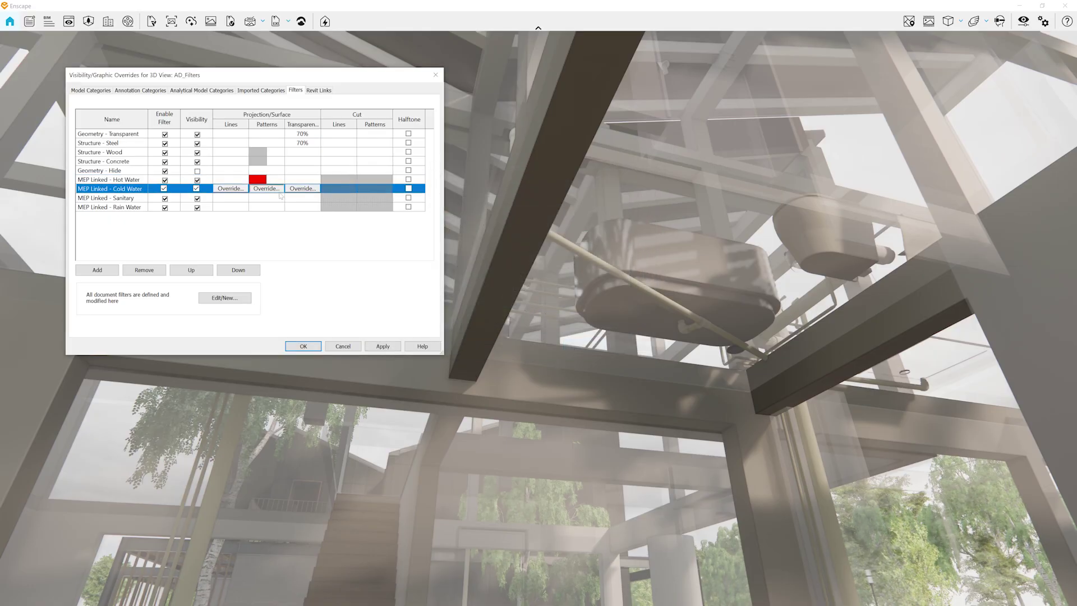
{"action": "left_click", "coordinate": [266, 189]}
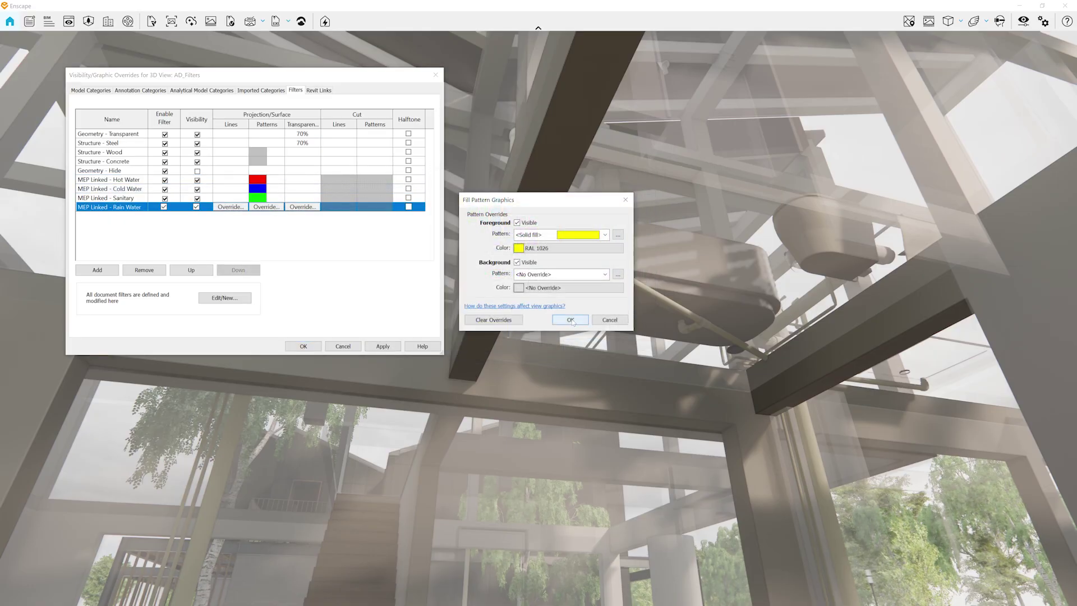
{"action": "left_click", "coordinate": [570, 319]}
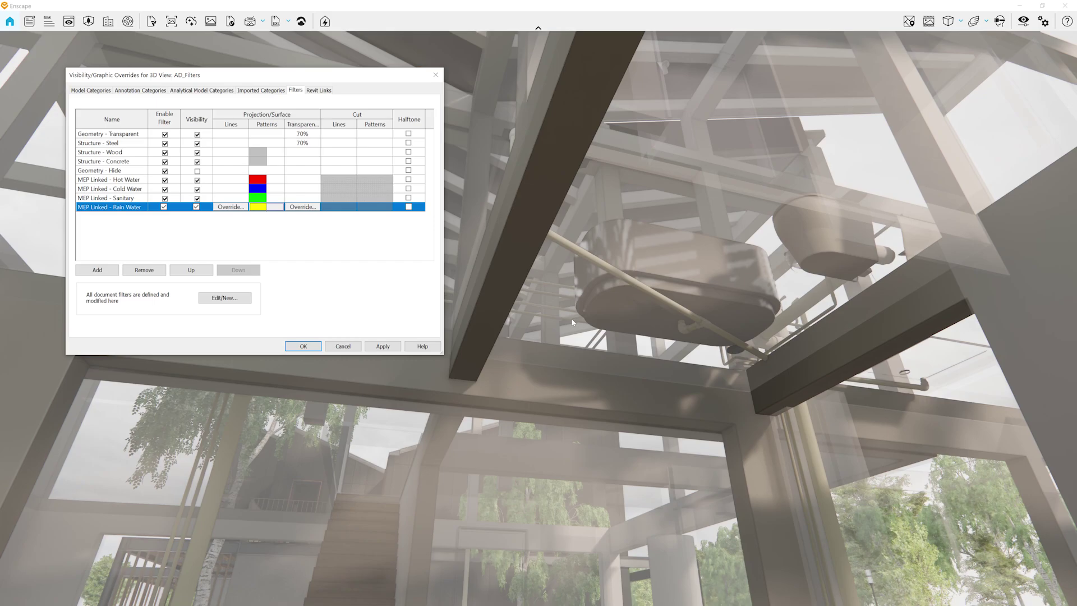
{"action": "left_click", "coordinate": [386, 346]}
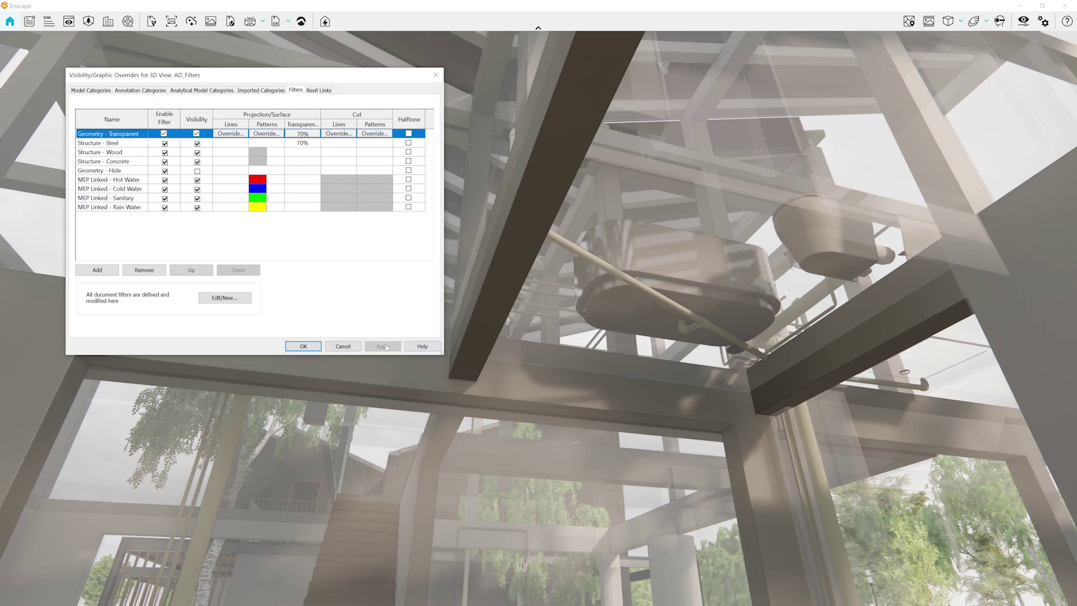
{"action": "left_click", "coordinate": [307, 348]}
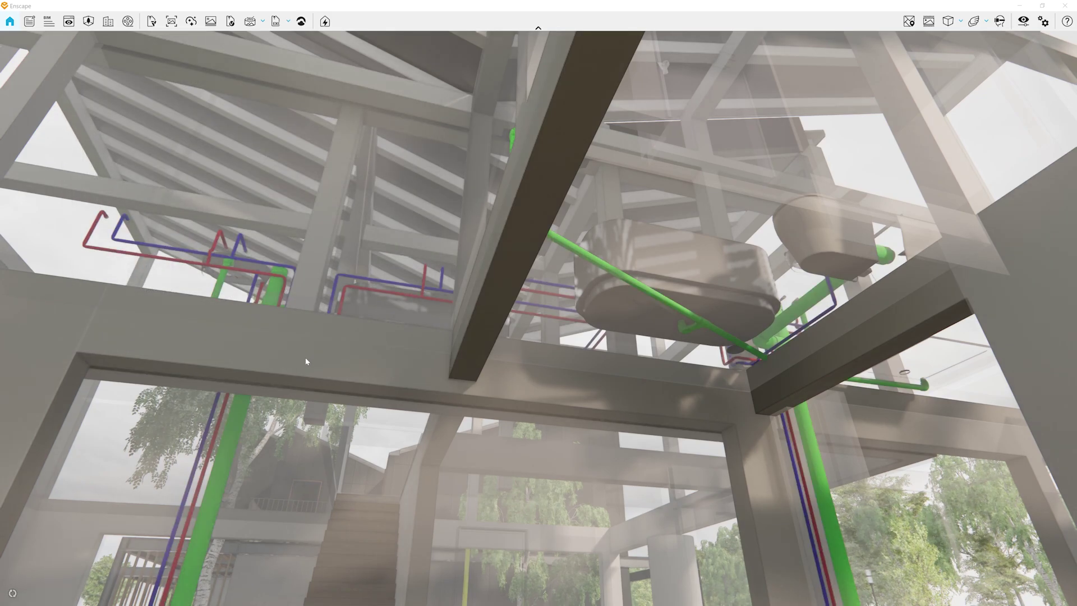
{"action": "left_click_drag", "start_coordinate": [328, 368], "coordinate": [333, 449]}
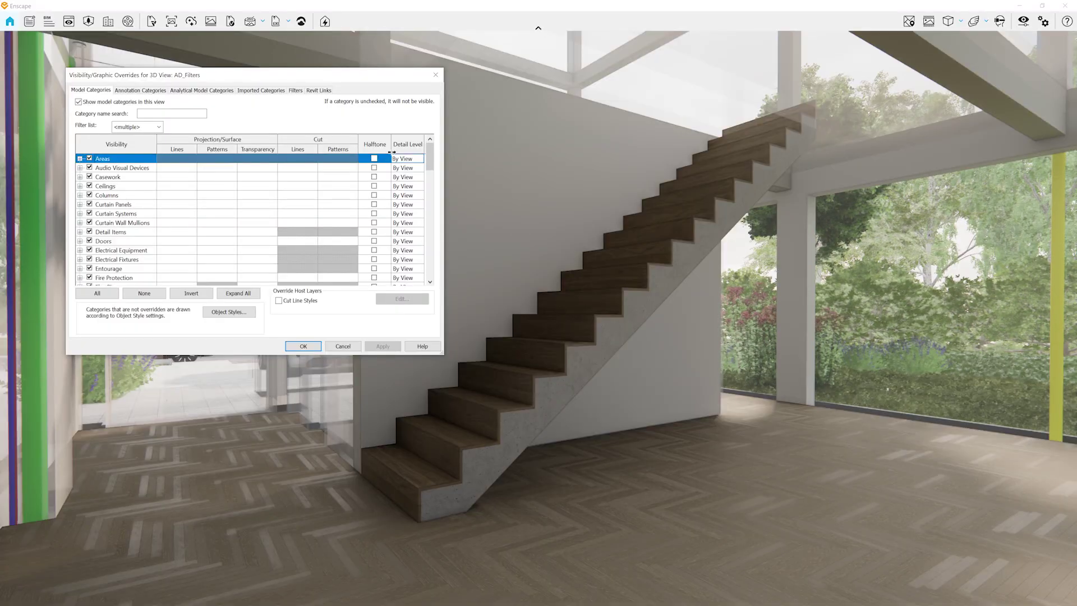
Give the Stairs category a solid light red surface fill override.
{"action": "left_click_drag", "start_coordinate": [431, 162], "coordinate": [425, 242]}
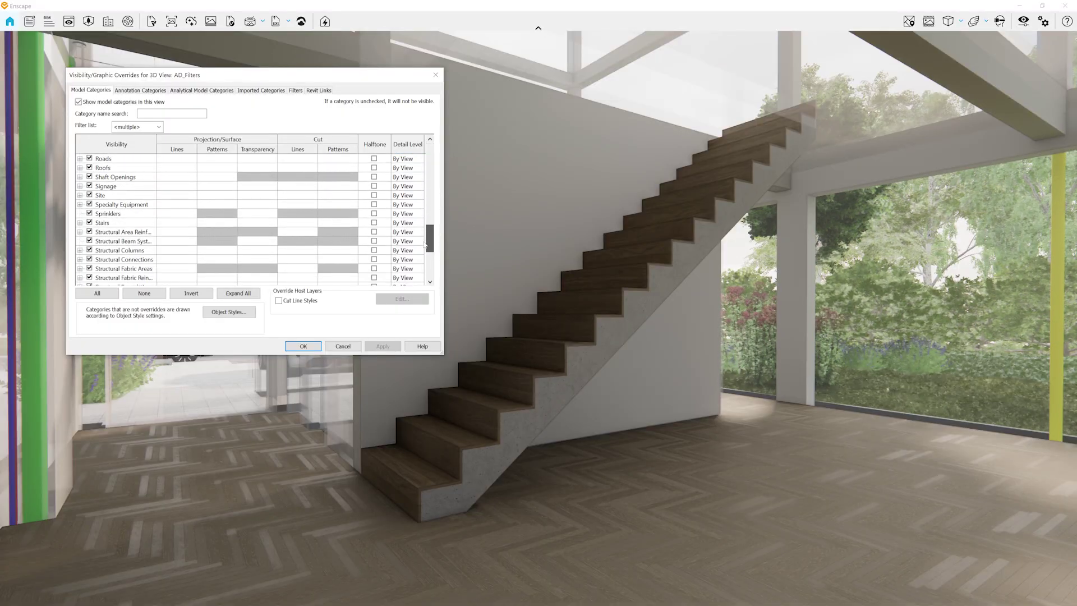
{"action": "double_click", "coordinate": [216, 224]}
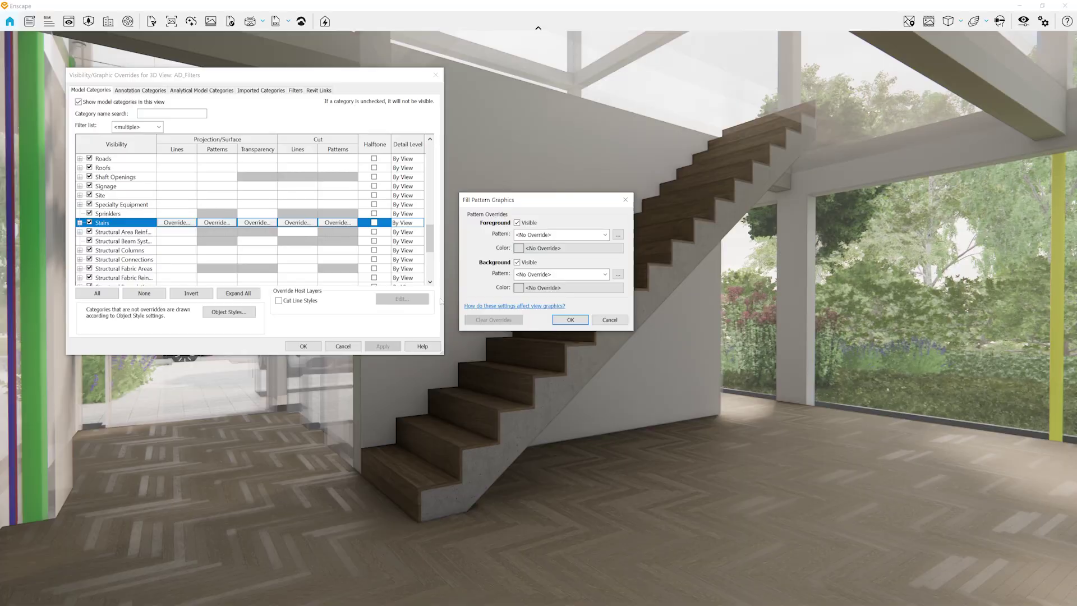
{"action": "left_click", "coordinate": [540, 235]}
{"action": "left_click", "coordinate": [540, 252]}
{"action": "left_click", "coordinate": [540, 249]}
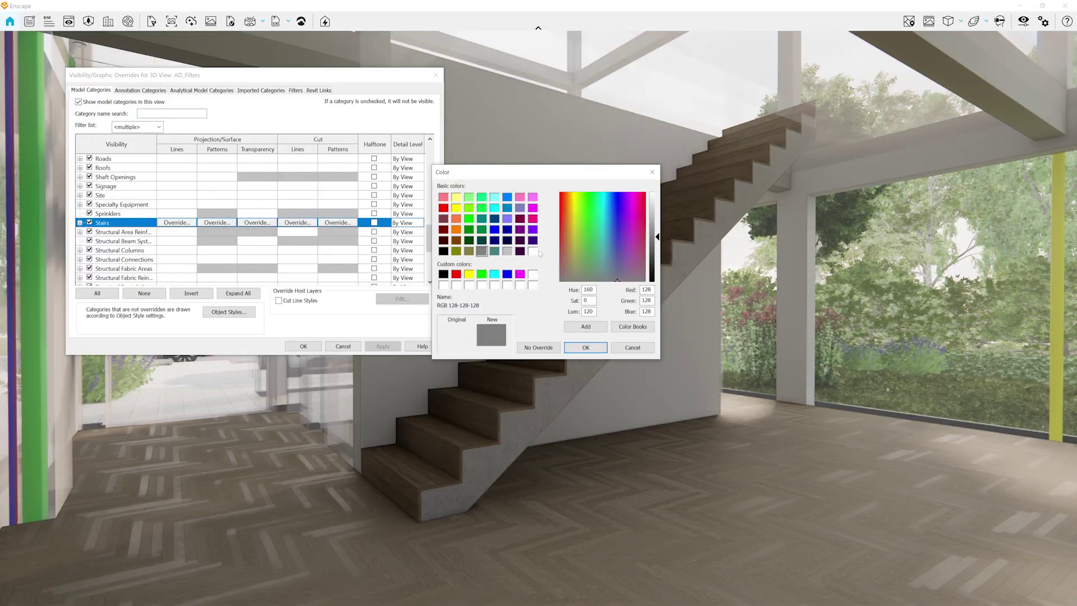
{"action": "left_click", "coordinate": [444, 198]}
{"action": "left_click", "coordinate": [584, 348]}
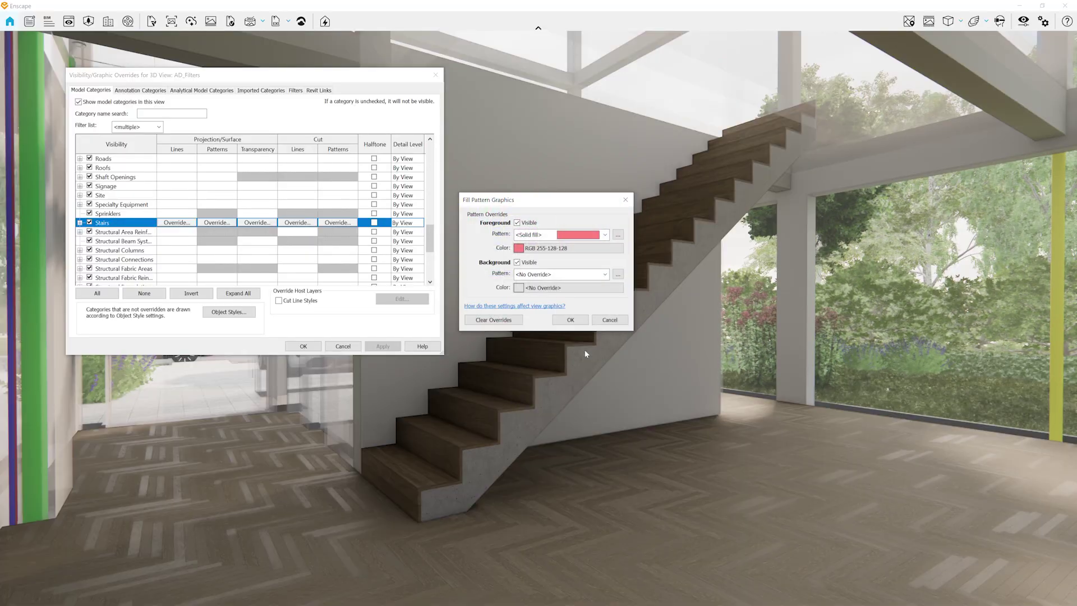
{"action": "left_click", "coordinate": [579, 324]}
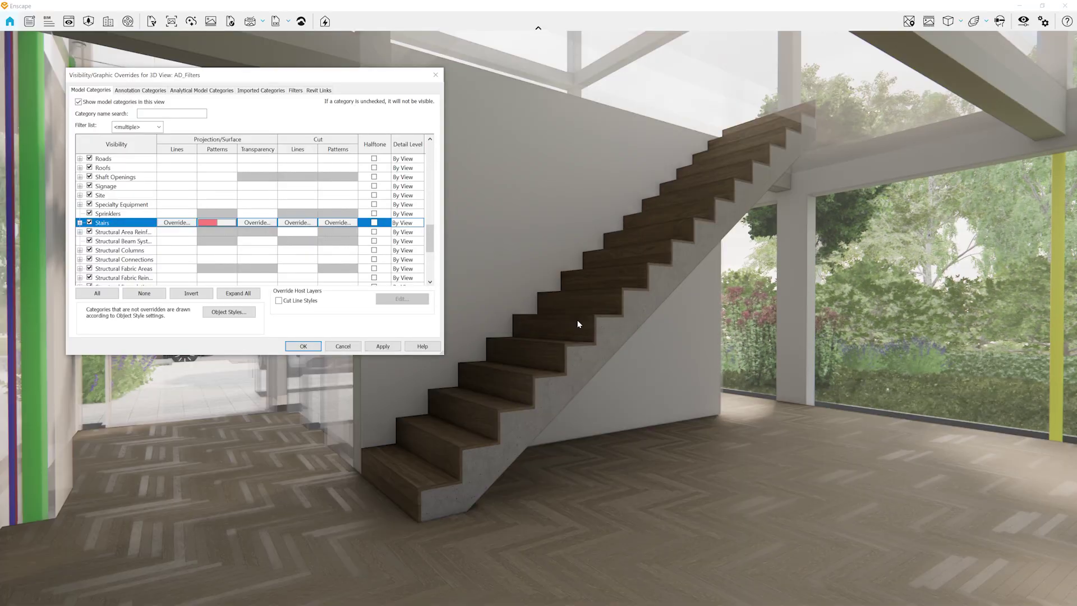
Set the Stairs transparency to 50% and apply the overrides to the view.
{"action": "left_click", "coordinate": [248, 223]}
{"action": "left_click", "coordinate": [267, 228]}
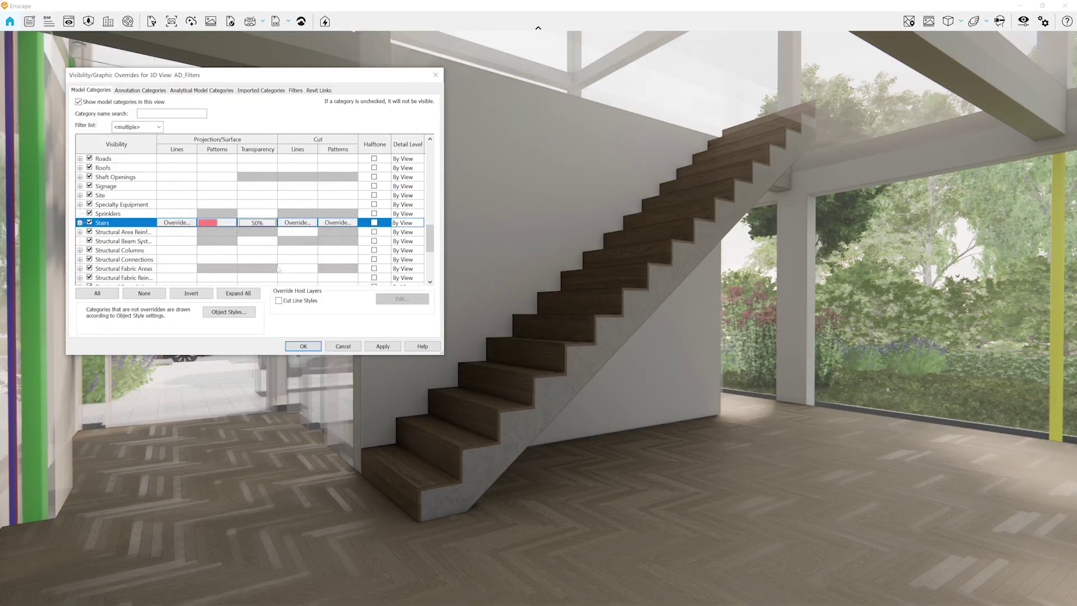
{"action": "left_click", "coordinate": [382, 346]}
{"action": "left_click", "coordinate": [300, 347]}
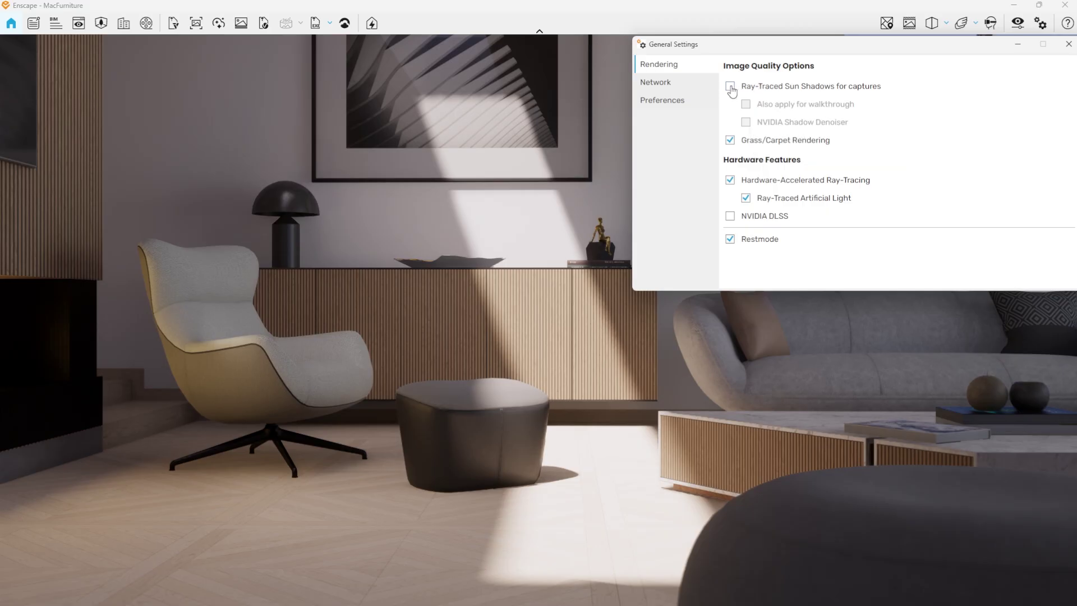
Keep ray-traced sun shadows on for captures and drag Rendering Quality to Ultra.
{"action": "mouse_move", "coordinate": [746, 106]}
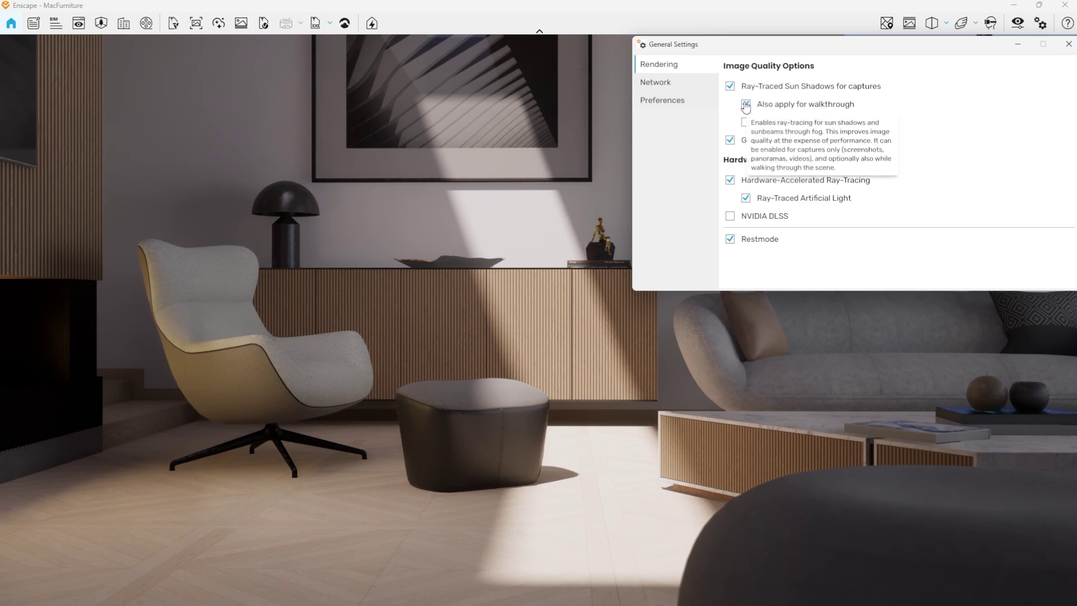
{"action": "left_click", "coordinate": [1068, 44]}
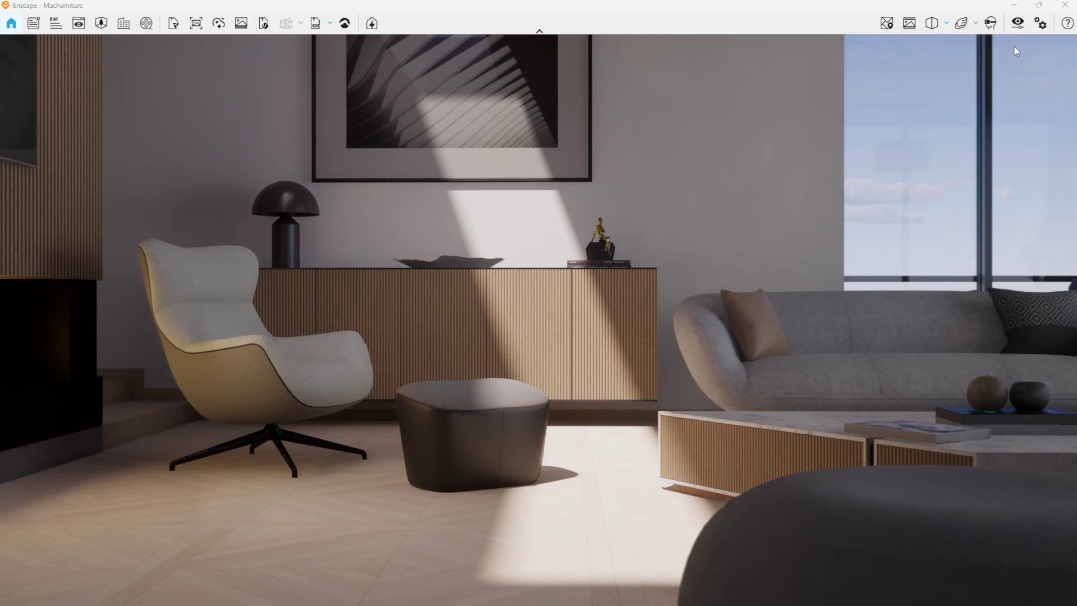
{"action": "left_click", "coordinate": [1018, 23]}
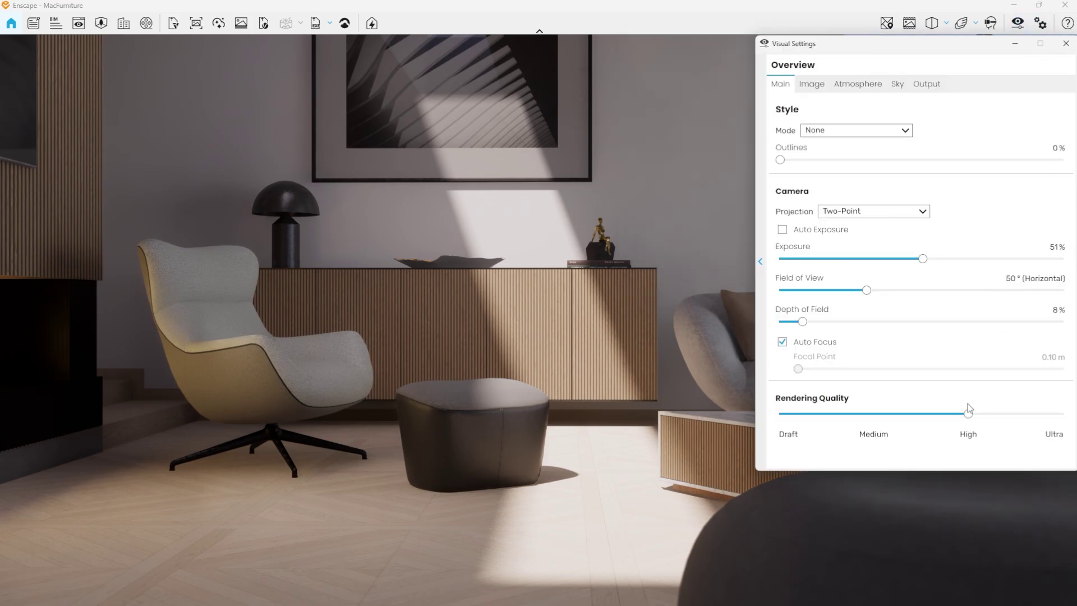
{"action": "left_click_drag", "start_coordinate": [969, 414], "coordinate": [1062, 413]}
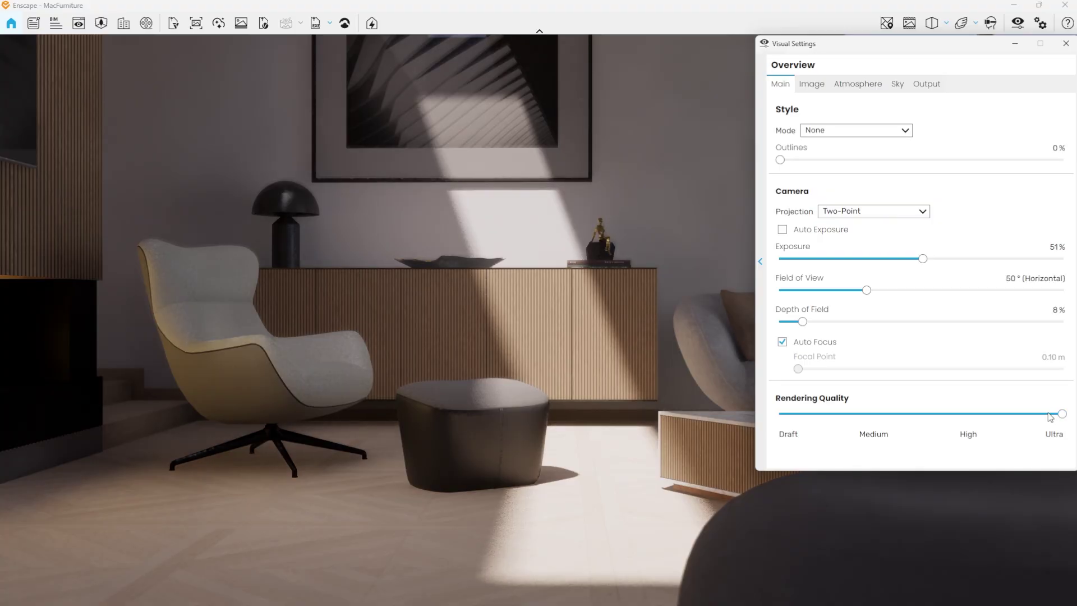
Try orange, red-orange, light blue and green as the Glass tinted base colour, ending on pale green.
{"action": "left_click", "coordinate": [1066, 45]}
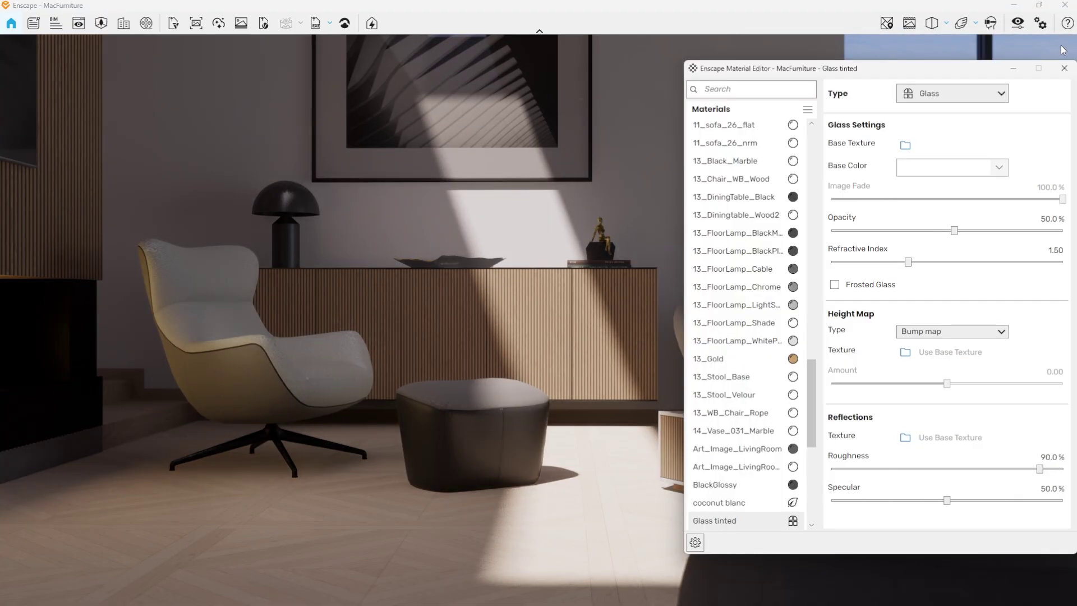
{"action": "left_click", "coordinate": [959, 165]}
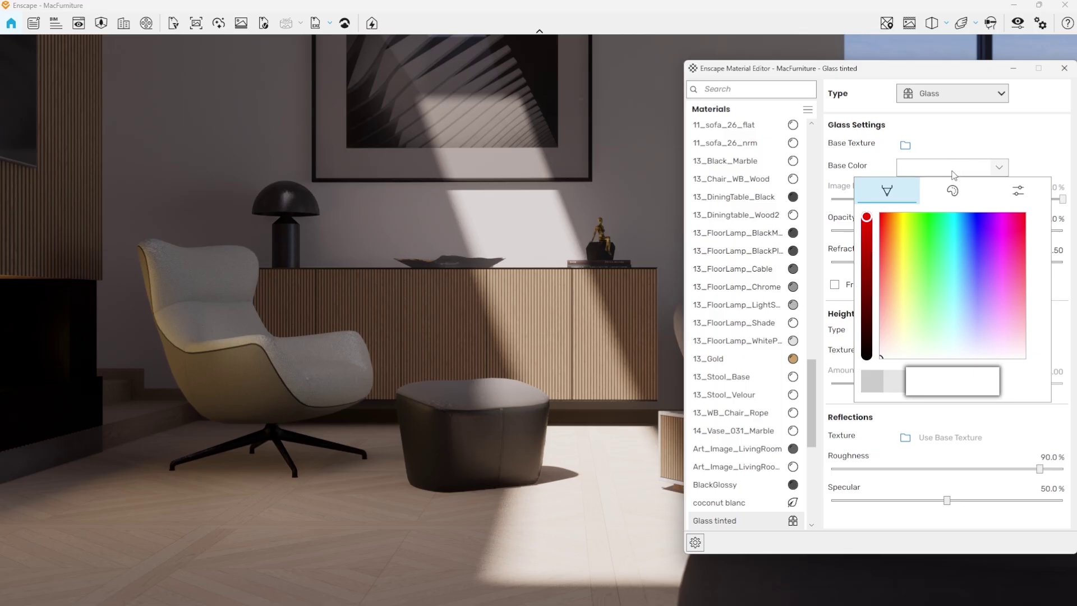
{"action": "left_click", "coordinate": [891, 272]}
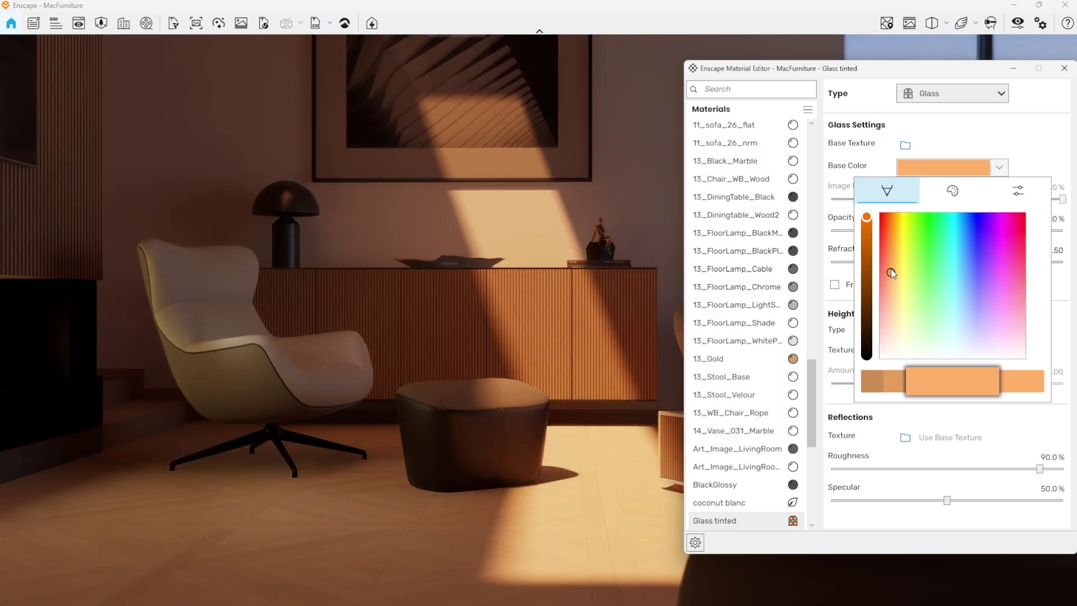
{"action": "left_click", "coordinate": [886, 228]}
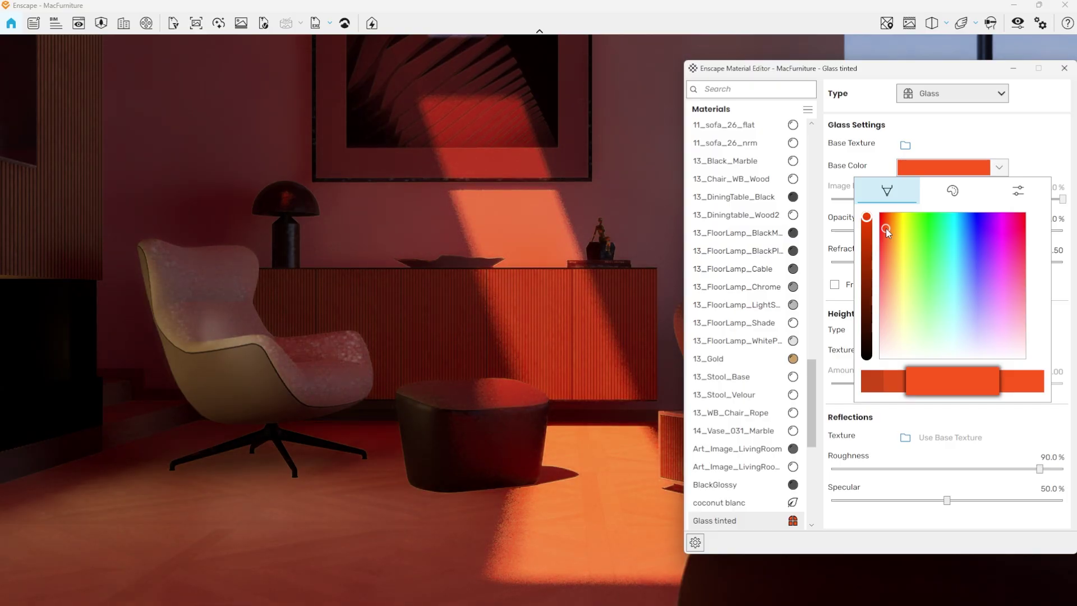
{"action": "left_click", "coordinate": [961, 270]}
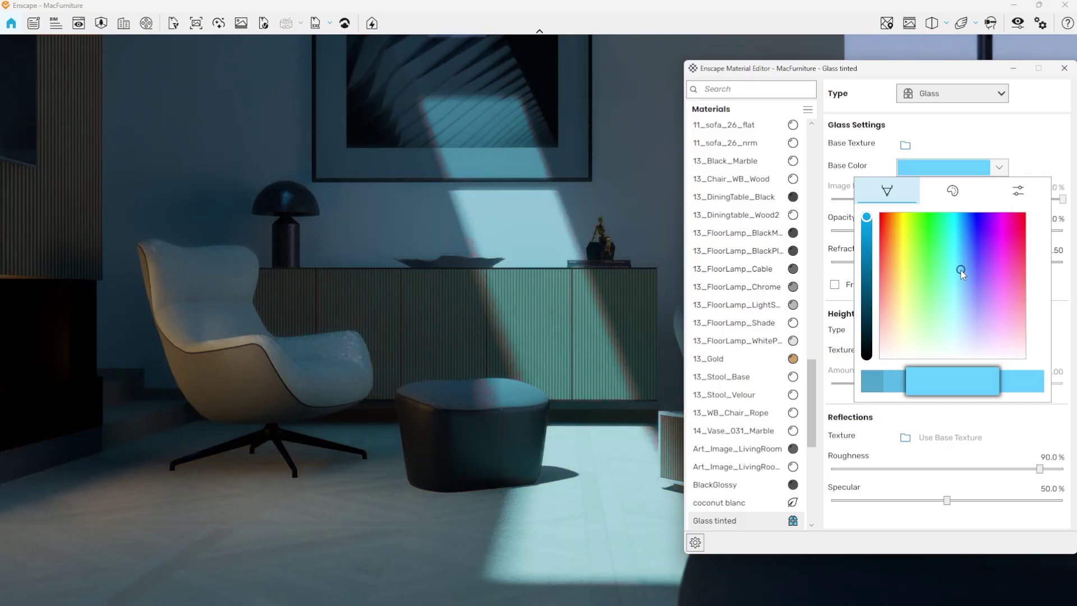
{"action": "left_click", "coordinate": [934, 289]}
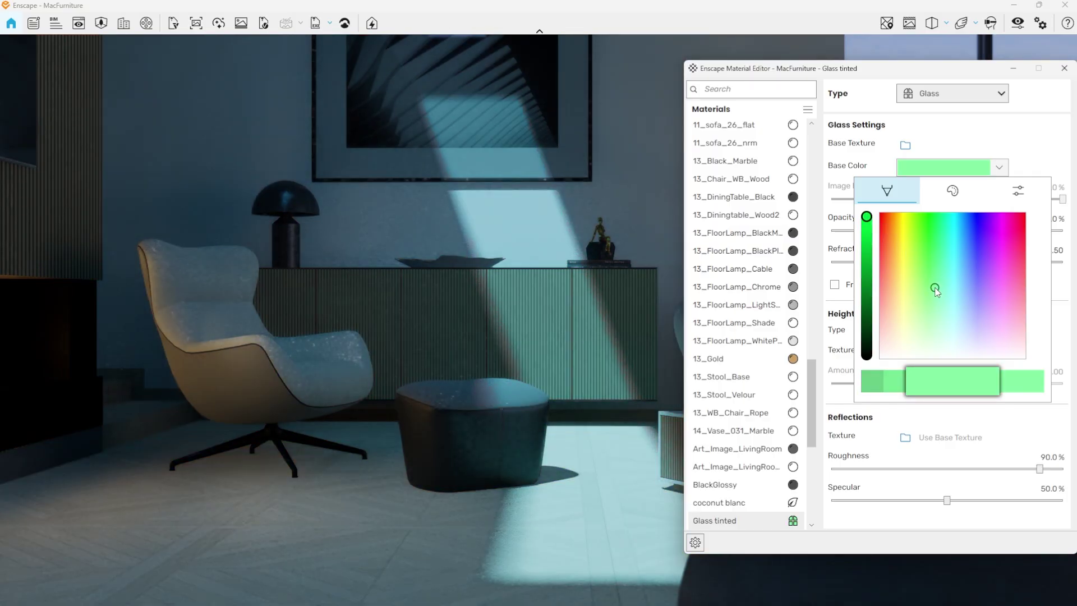
{"action": "left_click", "coordinate": [935, 327]}
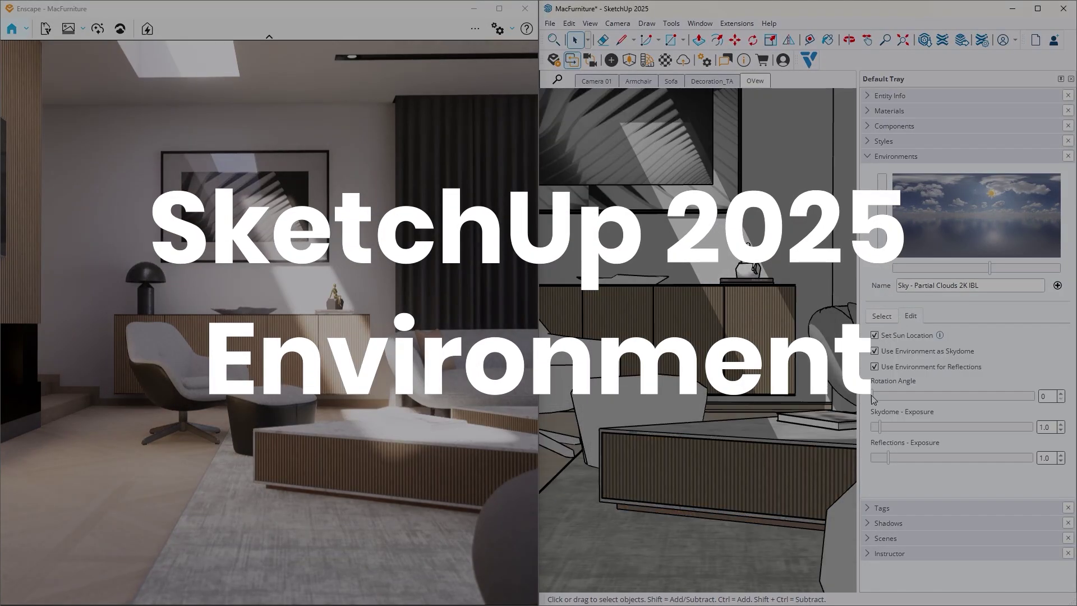
Switch the SketchUp environment to the Snowy Field 2K IBL sky.
{"action": "left_click_drag", "start_coordinate": [872, 398], "coordinate": [1032, 396]}
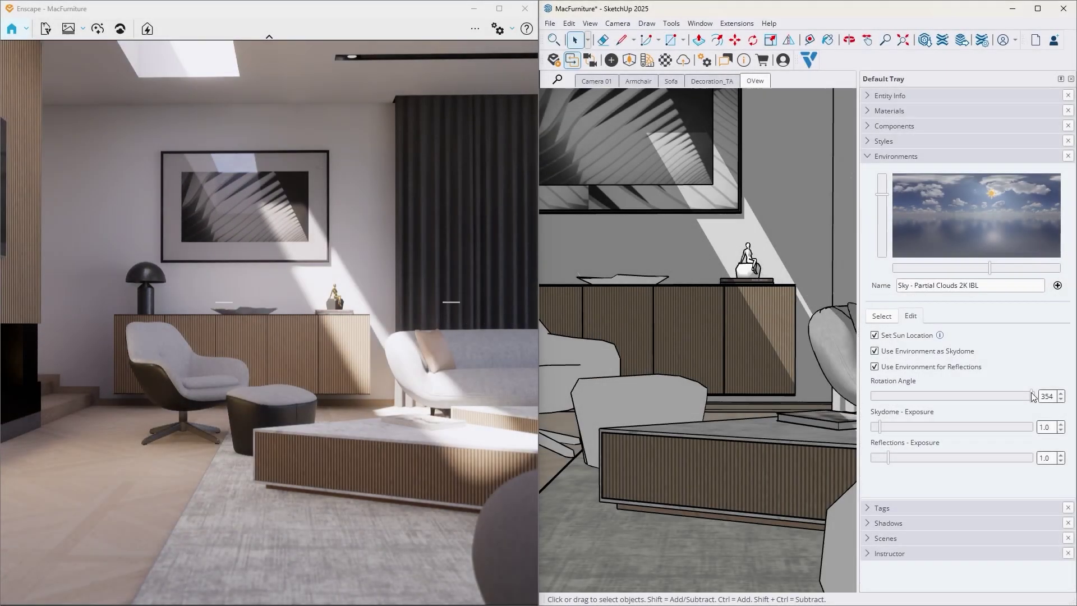
{"action": "left_click", "coordinate": [882, 317]}
{"action": "left_click", "coordinate": [900, 445]}
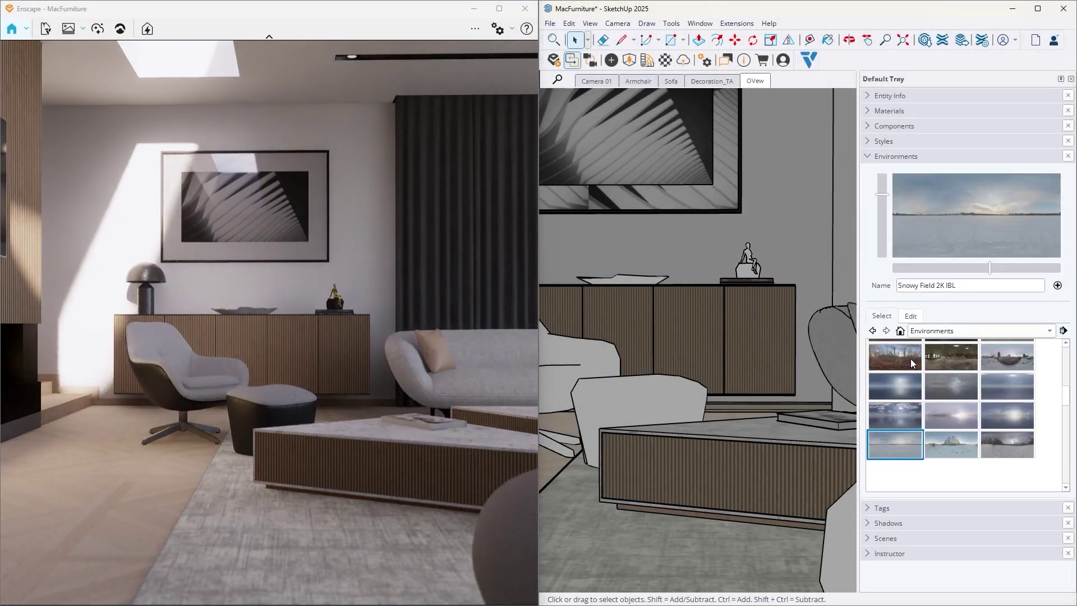
Enable Set Sun Location, rotate the environment to 103 and nudge the sun marker.
{"action": "left_click", "coordinate": [914, 317]}
{"action": "left_click", "coordinate": [875, 335]}
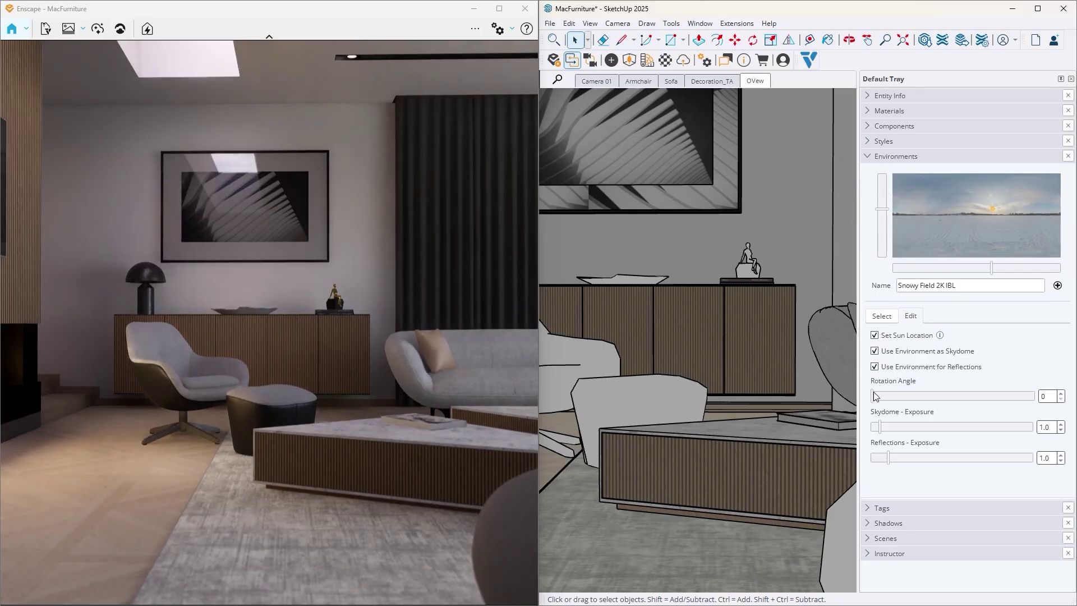
{"action": "left_click_drag", "start_coordinate": [875, 396], "coordinate": [920, 404]}
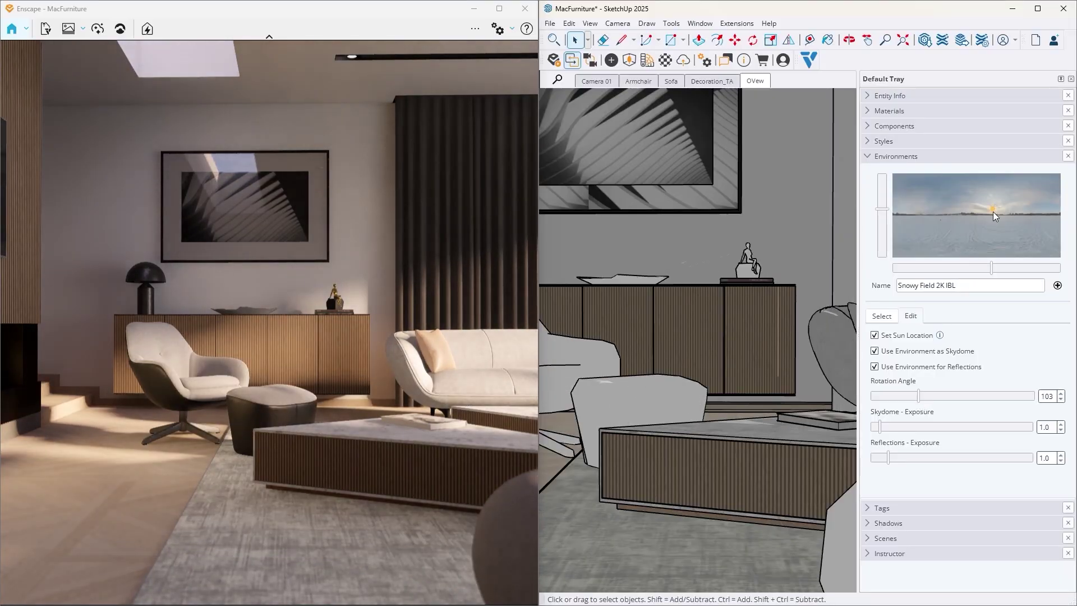
{"action": "left_click_drag", "start_coordinate": [993, 211], "coordinate": [991, 211]}
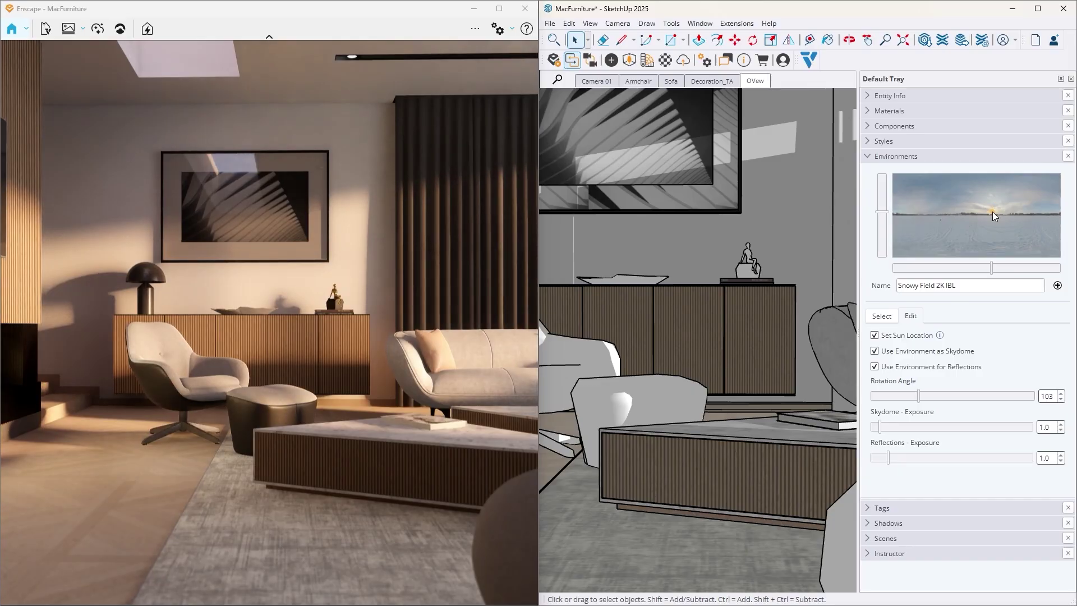